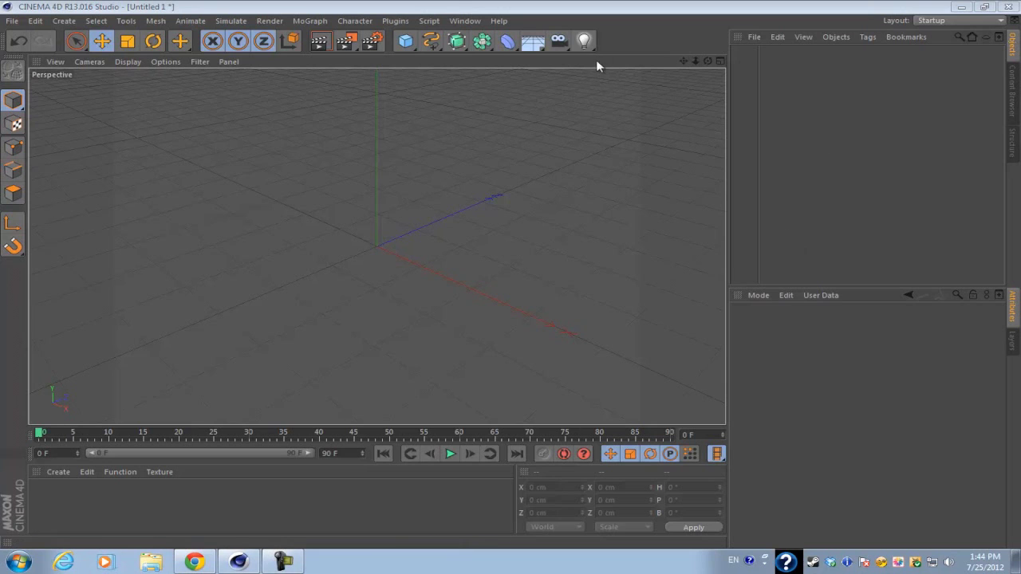
Add a Text spline object to the scene.
click(431, 41)
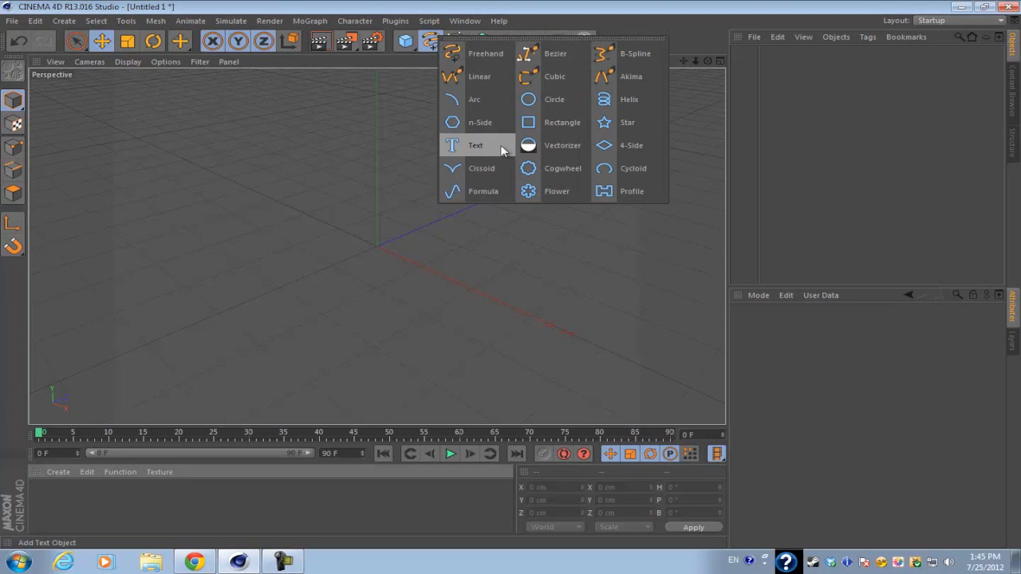
click(455, 148)
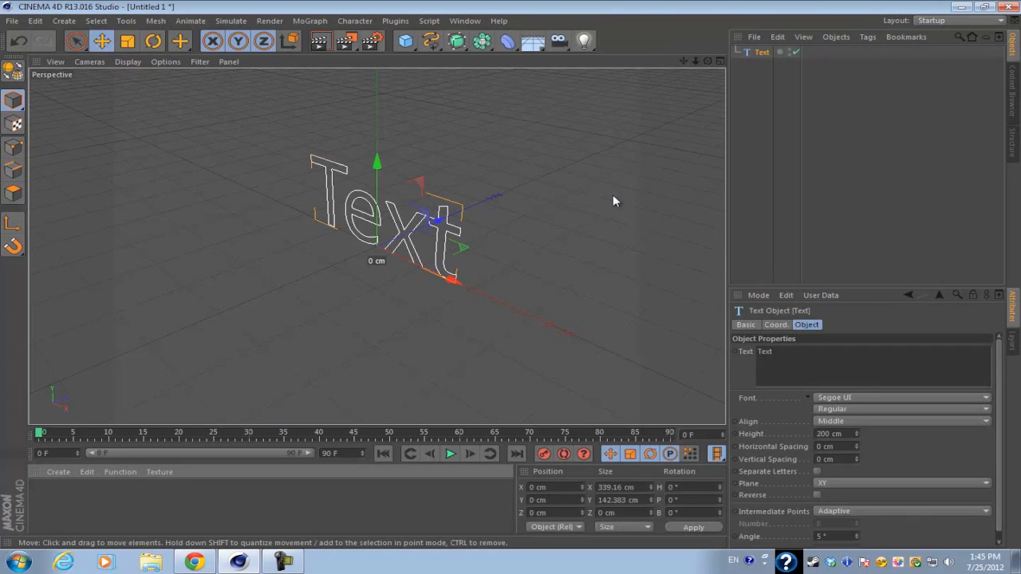
drag(708, 61, 510, 273)
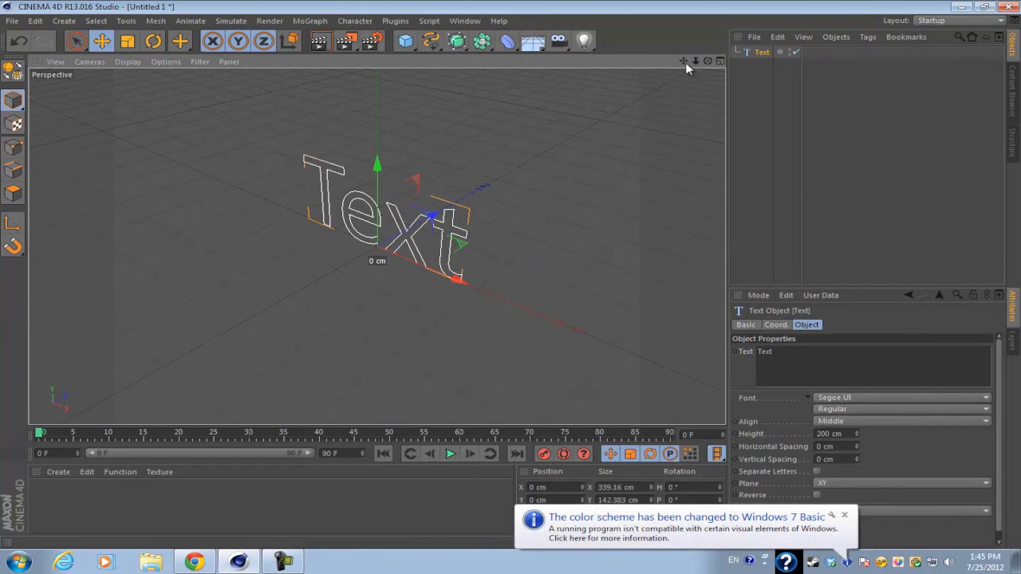
drag(684, 60, 509, 276)
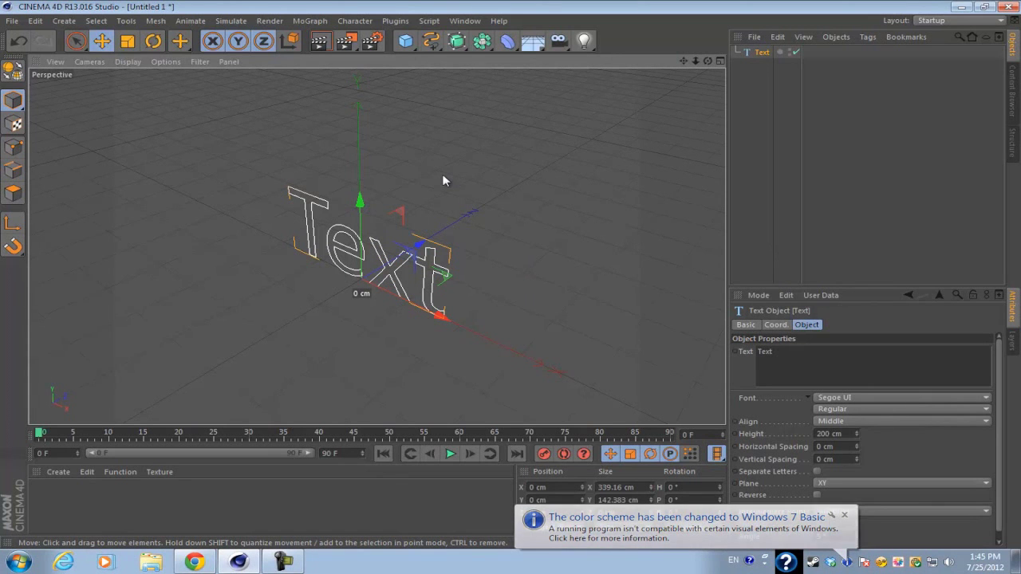
drag(707, 60, 512, 273)
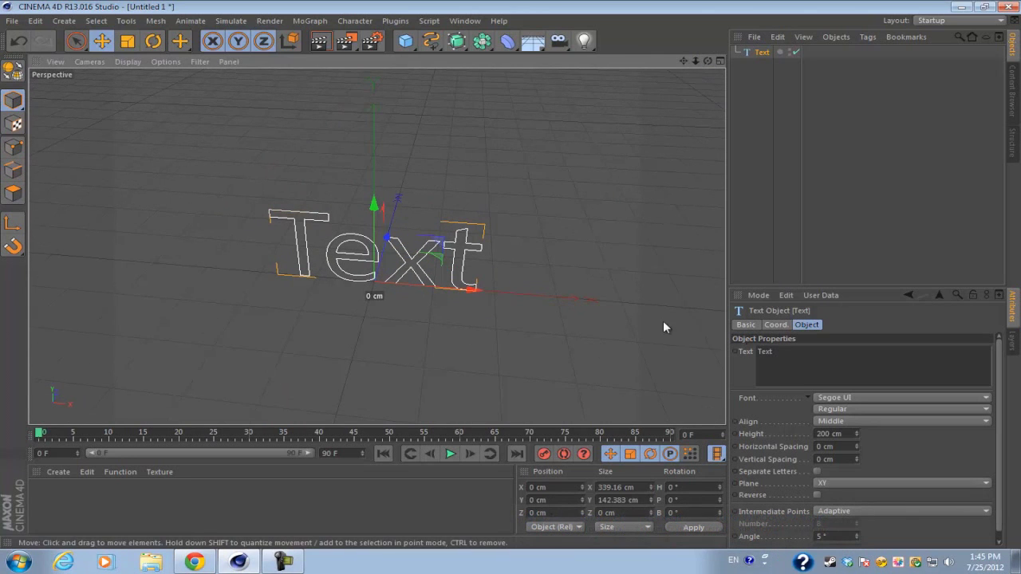
Change the Text object's content to "3D text".
click(884, 376)
key(ctrl+a)
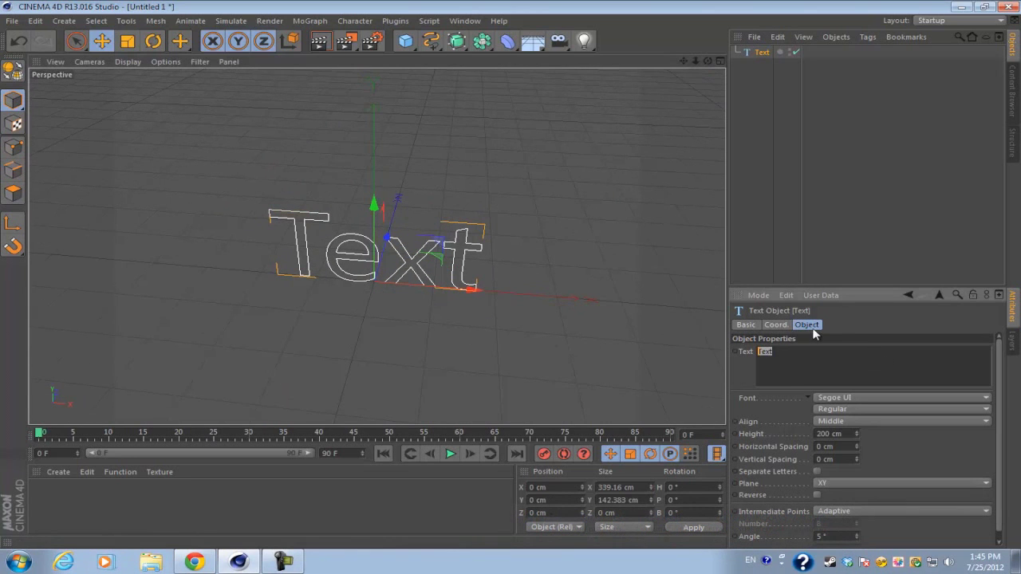
click(815, 333)
click(792, 360)
key(ctrl+a)
text(=)
key(BackSpace)
text(3D text)
click(887, 331)
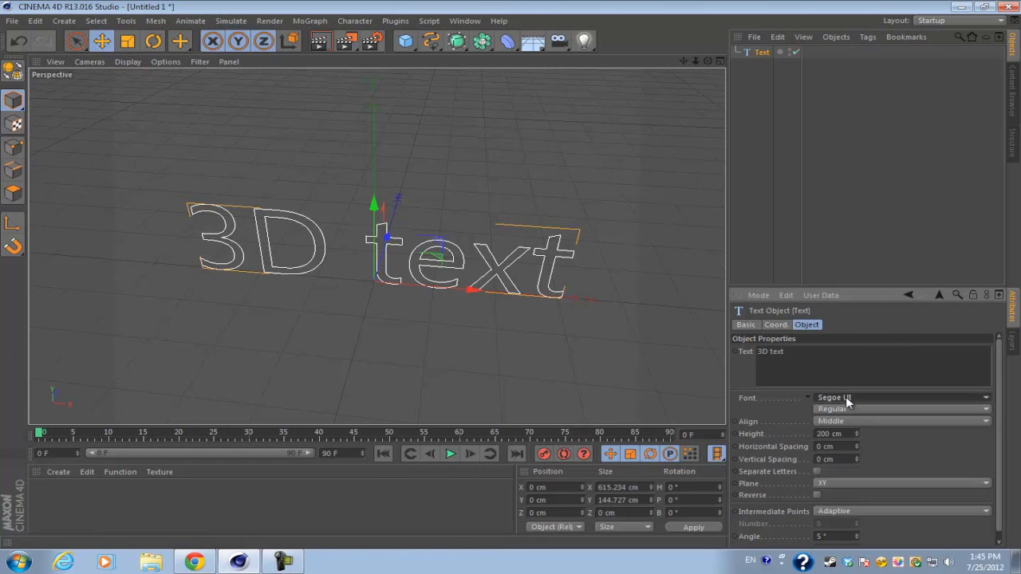
Set the text's font to Nevis.
click(926, 398)
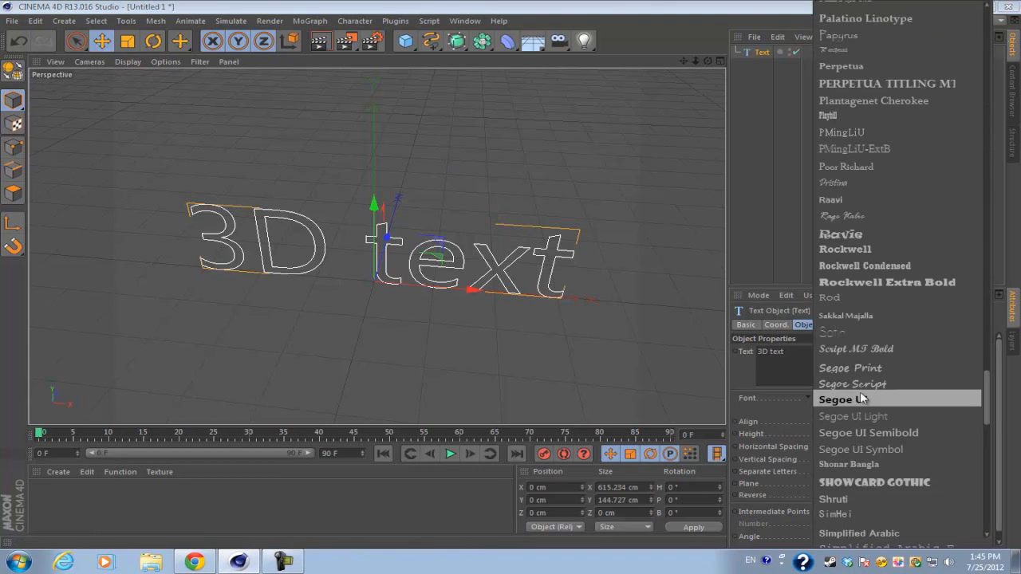
scroll(919, 265, up, 10)
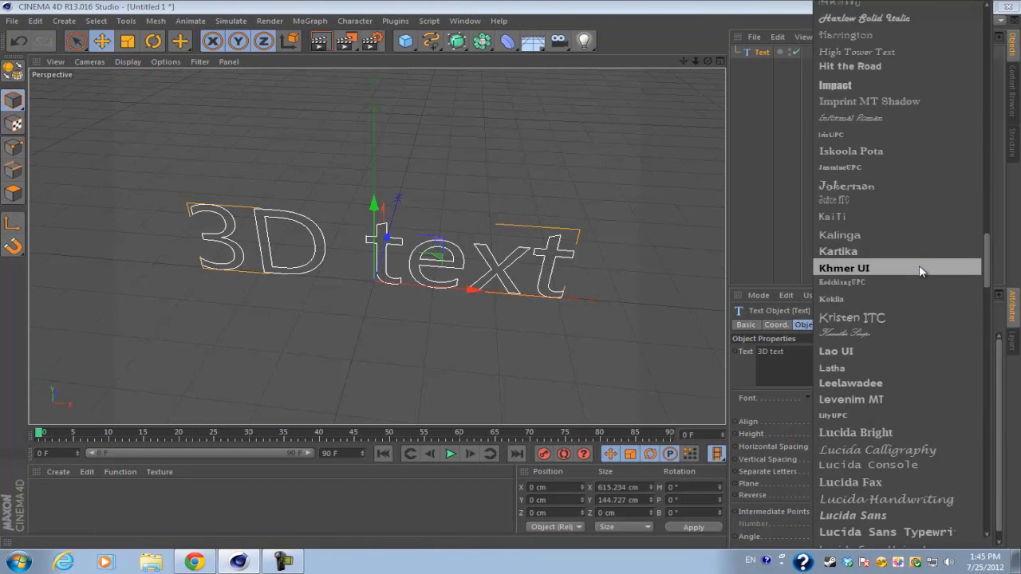
scroll(933, 258, down, 4)
scroll(932, 266, down, 8)
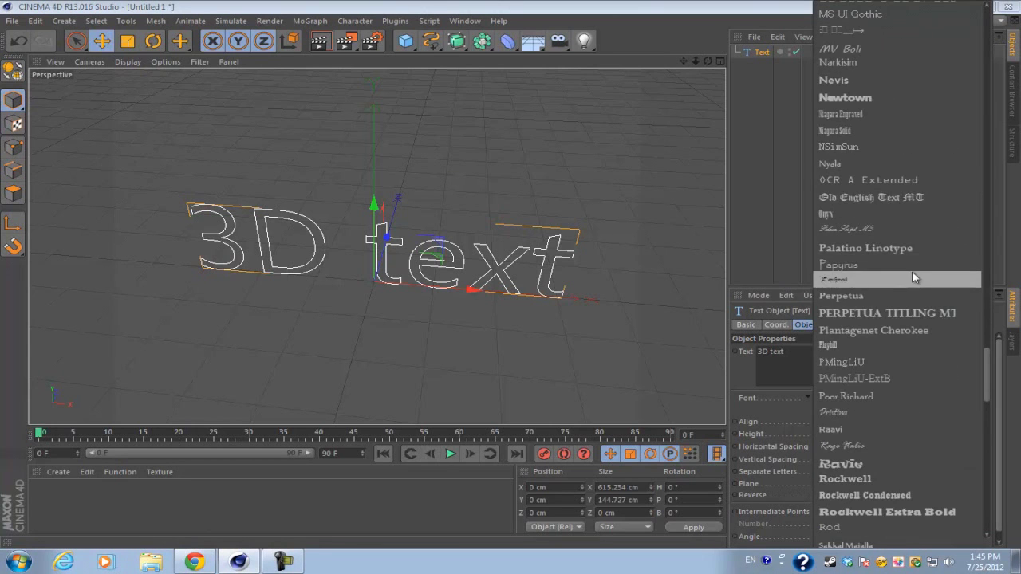
scroll(914, 276, up, 8)
scroll(907, 336, down, 6)
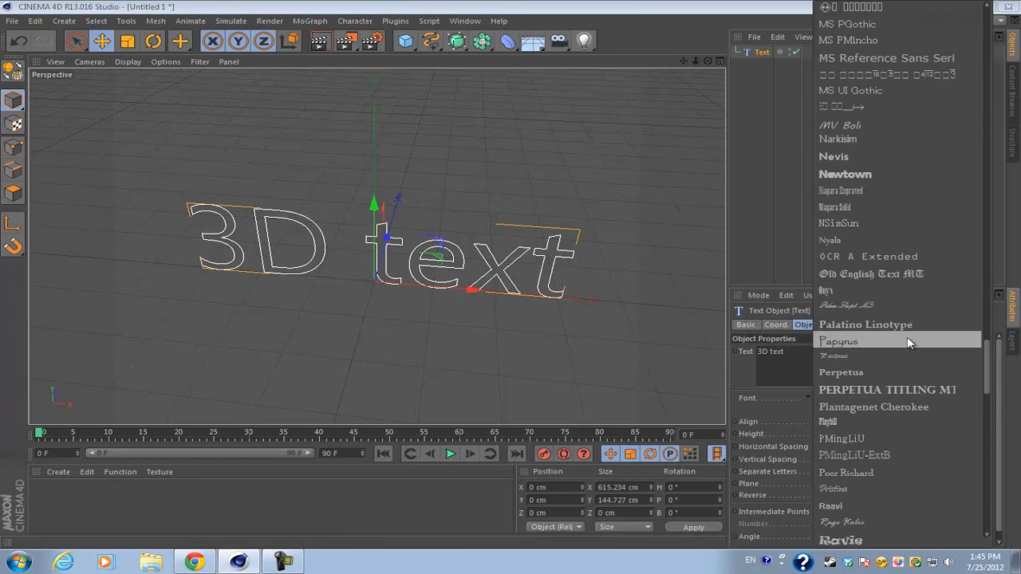
click(879, 157)
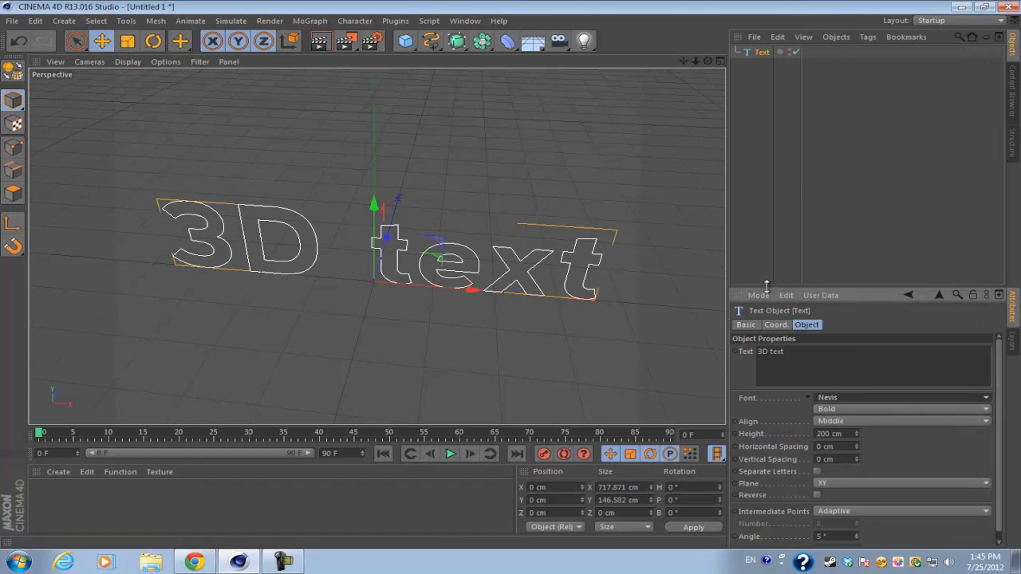
Try the Left and Right alignments on the text.
click(860, 422)
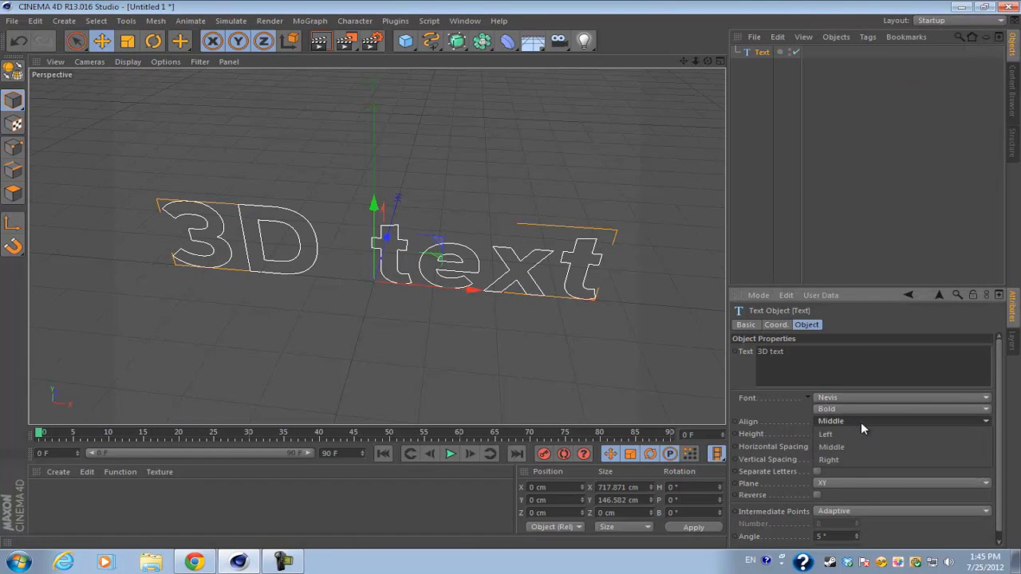
click(858, 435)
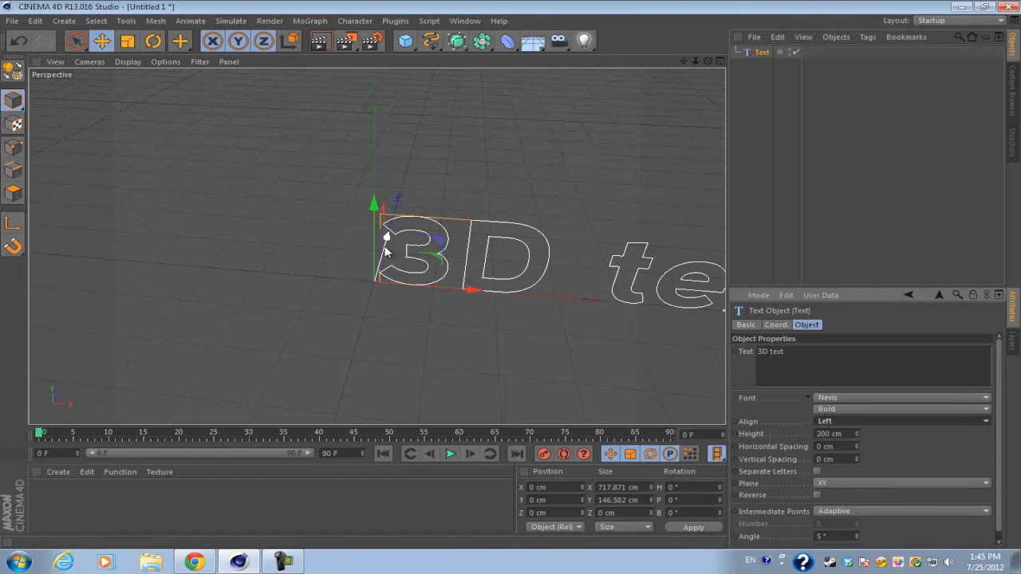
click(845, 423)
click(835, 458)
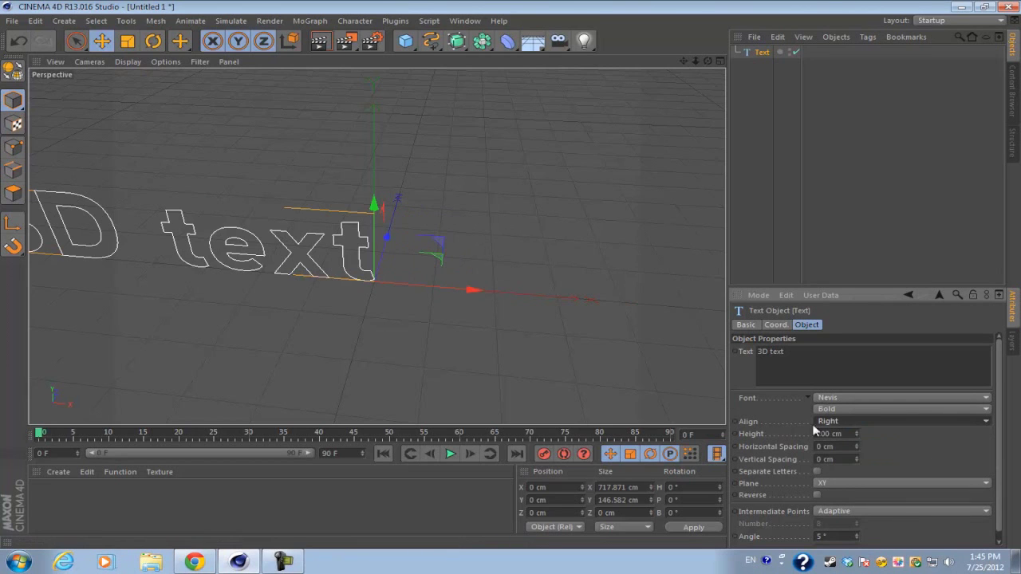
Set the text's height to 261 cm, alignment to Middle and horizontal spacing to -16 cm.
mouse_move(858, 432)
mouse_down()
mouse_move(859, 420)
mouse_move(858, 437)
mouse_up()
click(860, 420)
click(835, 446)
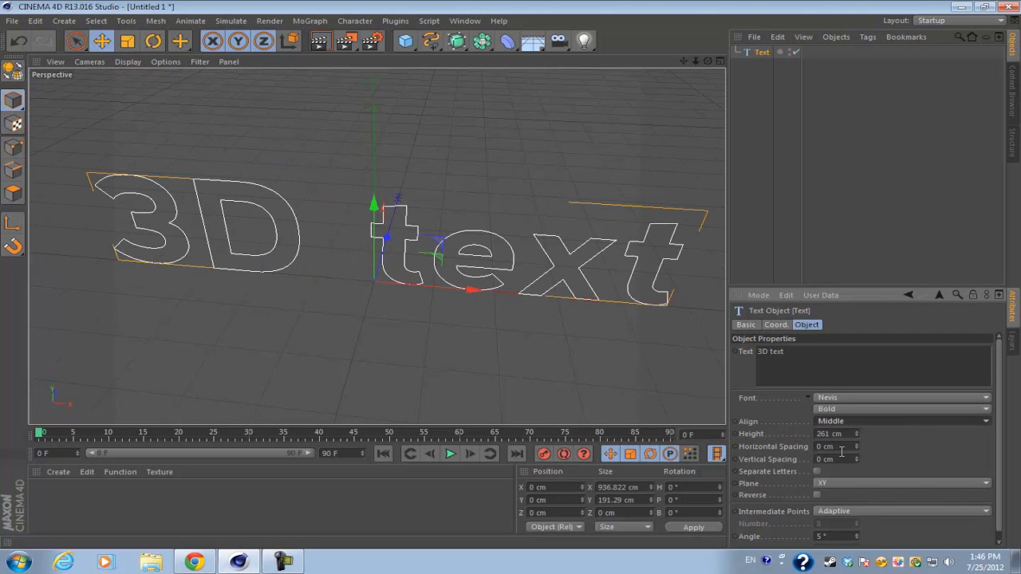
mouse_move(858, 446)
mouse_down()
mouse_move(860, 482)
mouse_move(862, 445)
mouse_move(856, 461)
mouse_up()
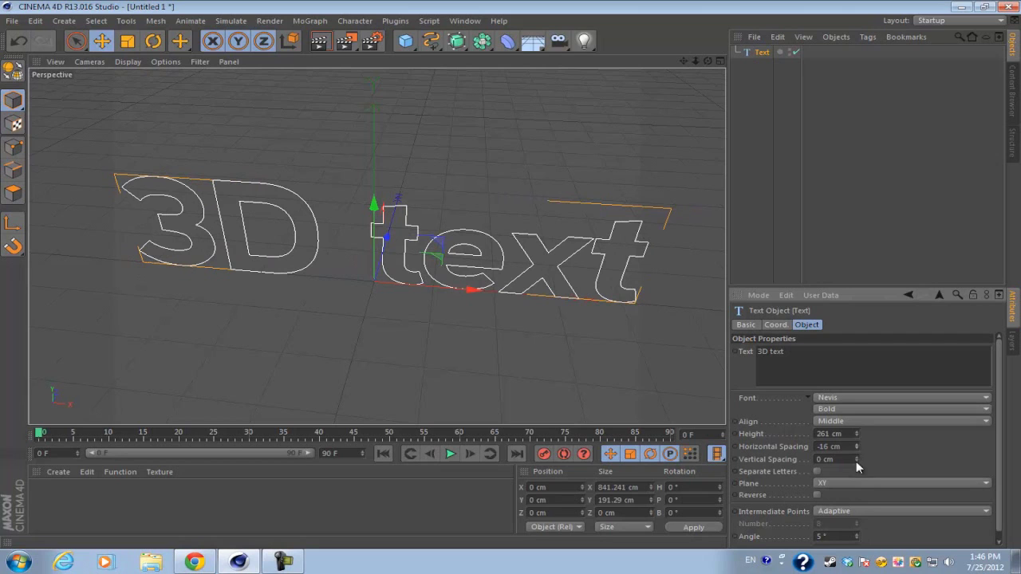
Add a second line containing a period to the text and set the vertical spacing to -58 cm.
click(856, 461)
text(.)
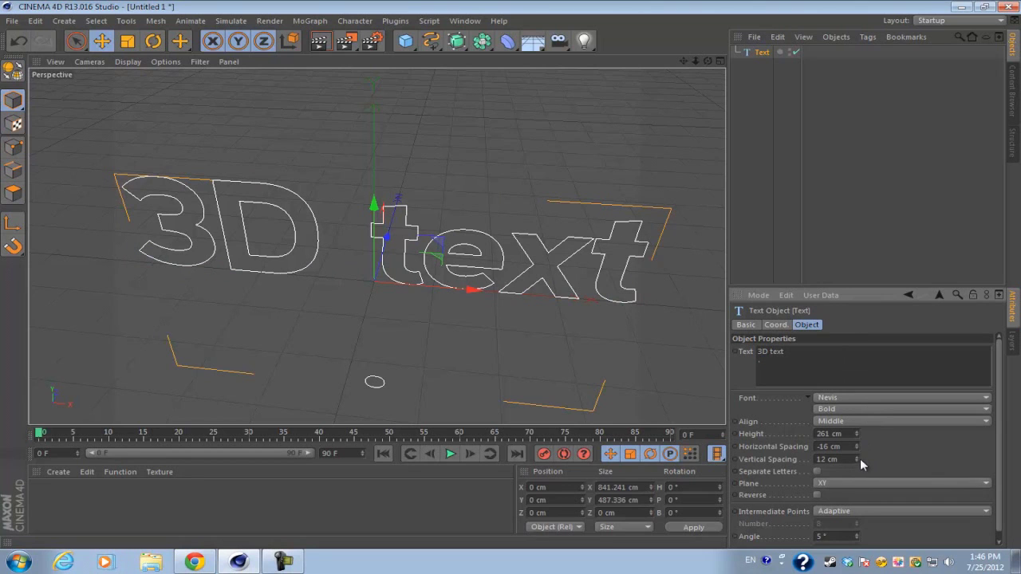
mouse_move(860, 459)
mouse_down()
mouse_move(858, 471)
mouse_move(864, 437)
mouse_move(860, 458)
mouse_up()
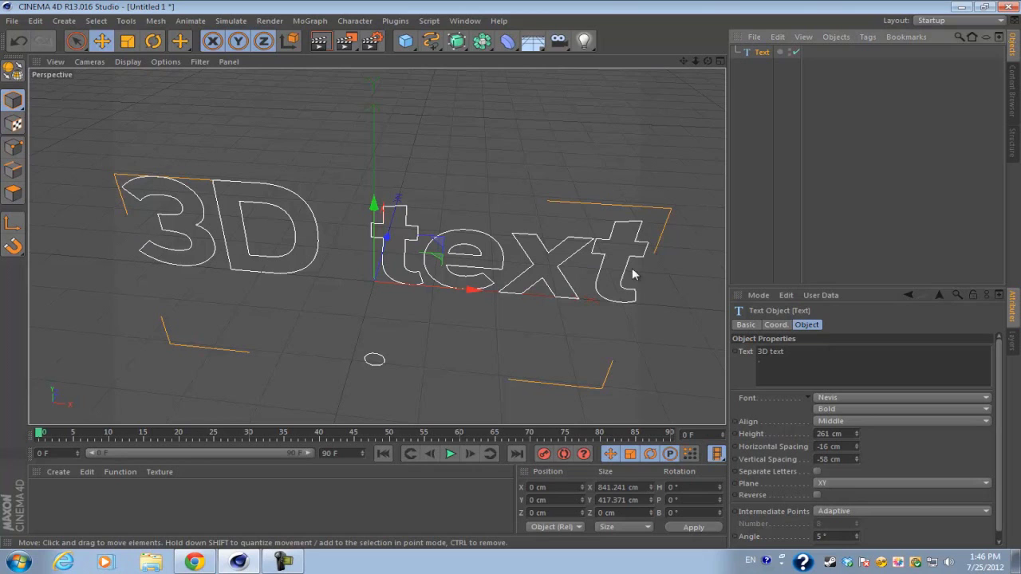
Add an Extrude NURBS object and make the Text object its child to extrude the lettering.
click(455, 43)
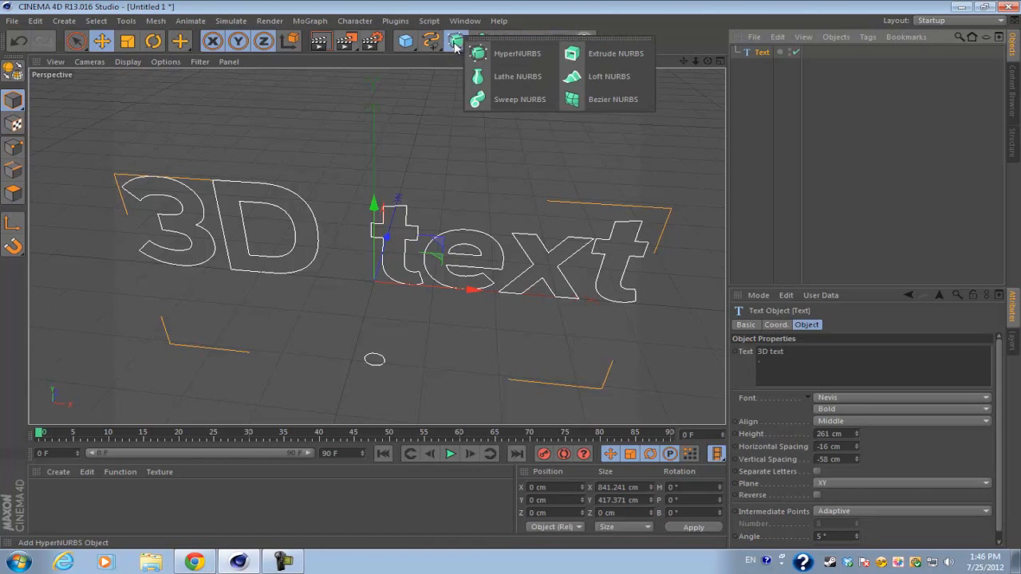
click(625, 58)
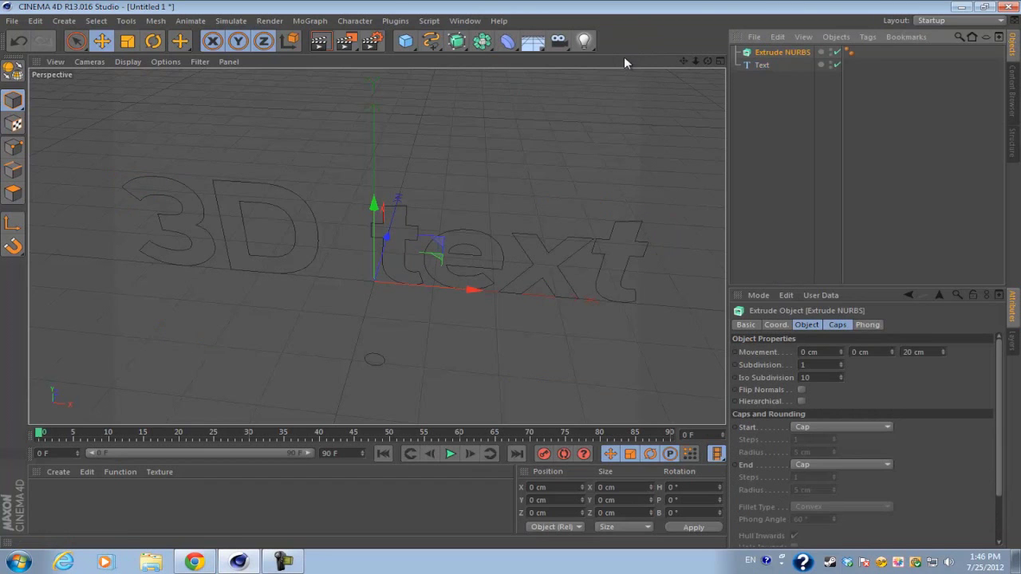
click(765, 66)
click(770, 50)
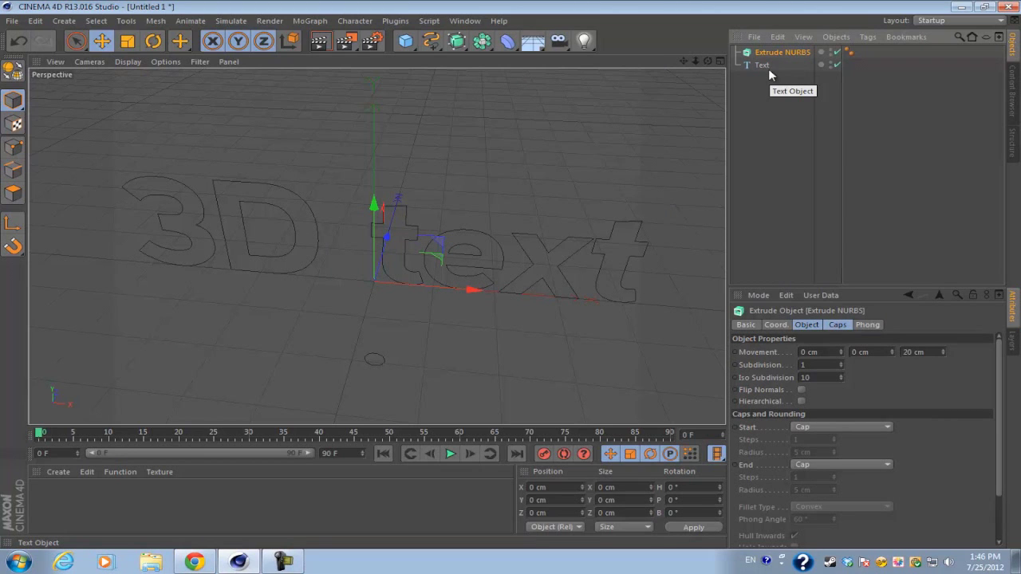
click(767, 67)
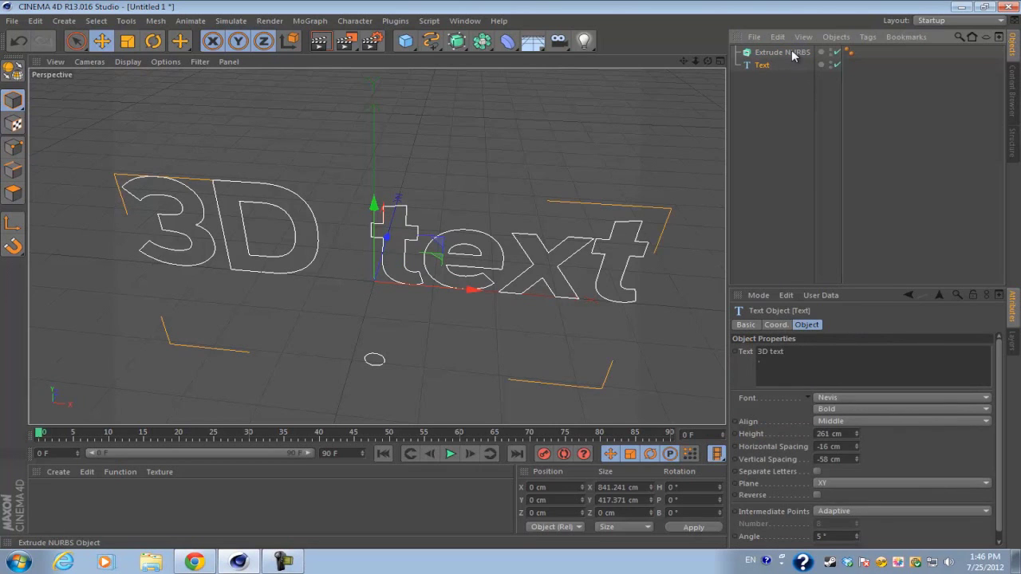
click(793, 53)
click(770, 67)
mouse_move(768, 67)
mouse_down()
mouse_move(808, 53)
mouse_move(758, 60)
mouse_up()
drag(778, 52, 779, 54)
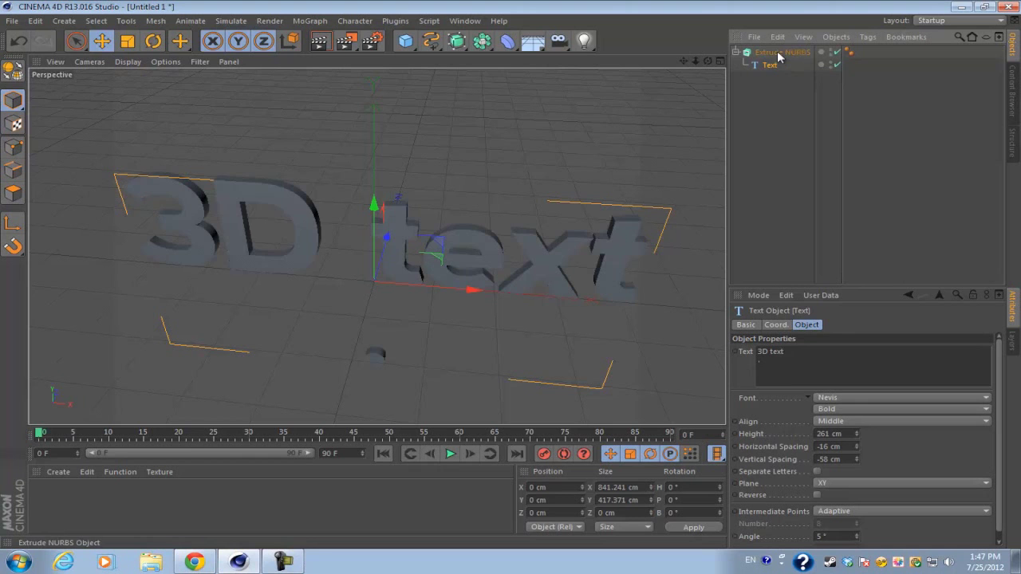
Examine the extruded text and review the object and cap settings of the Extrude NURBS and its Text child.
click(783, 105)
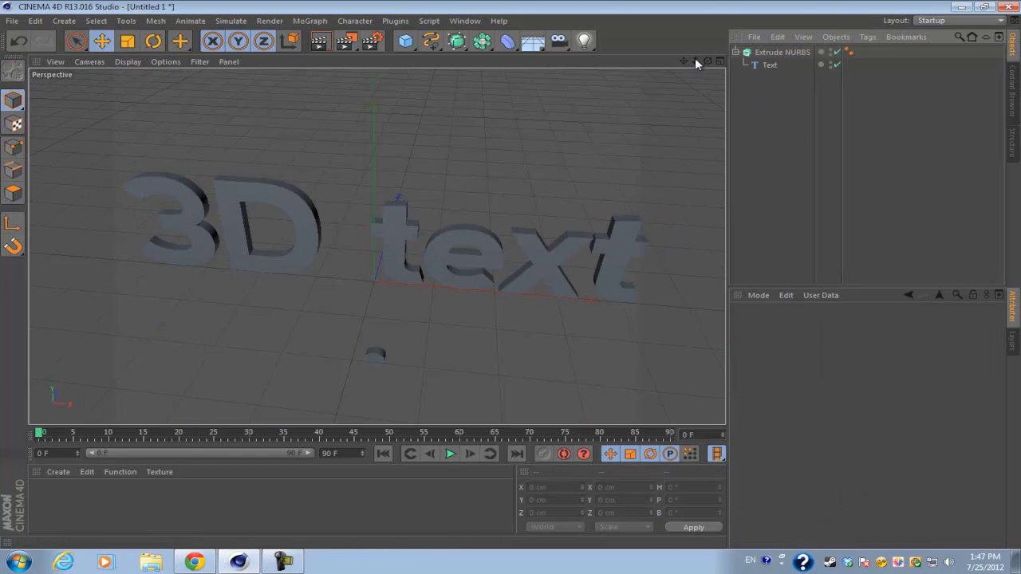
drag(707, 61, 509, 273)
drag(706, 63, 511, 272)
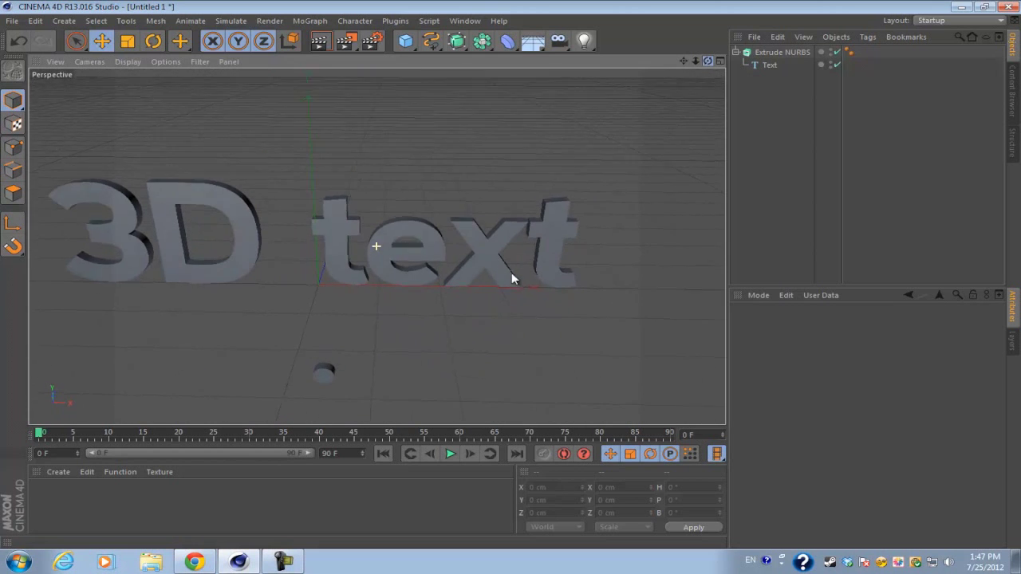
click(780, 53)
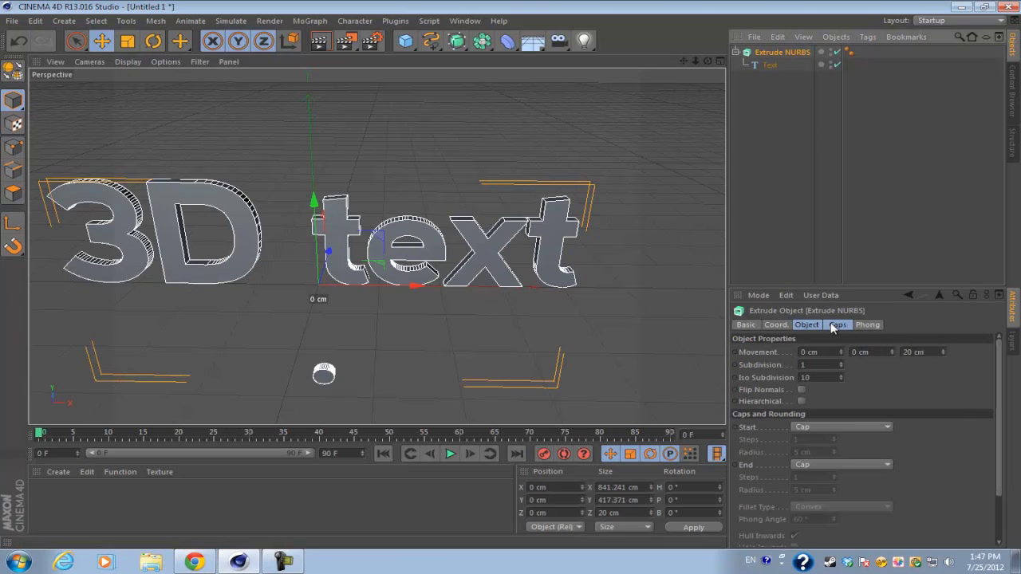
shift+click(808, 325)
click(807, 325)
click(776, 325)
click(806, 325)
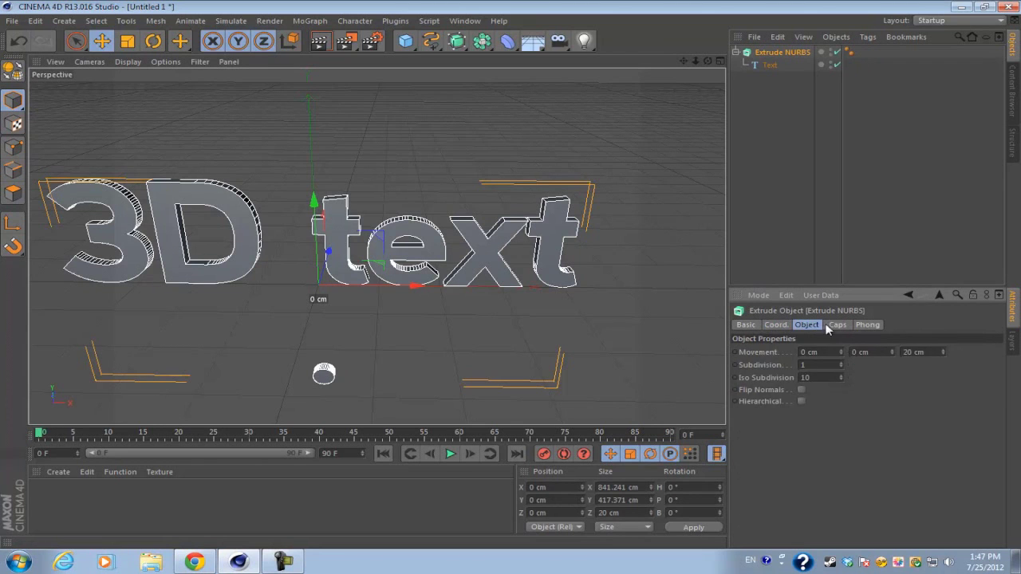
click(837, 325)
click(769, 65)
click(806, 325)
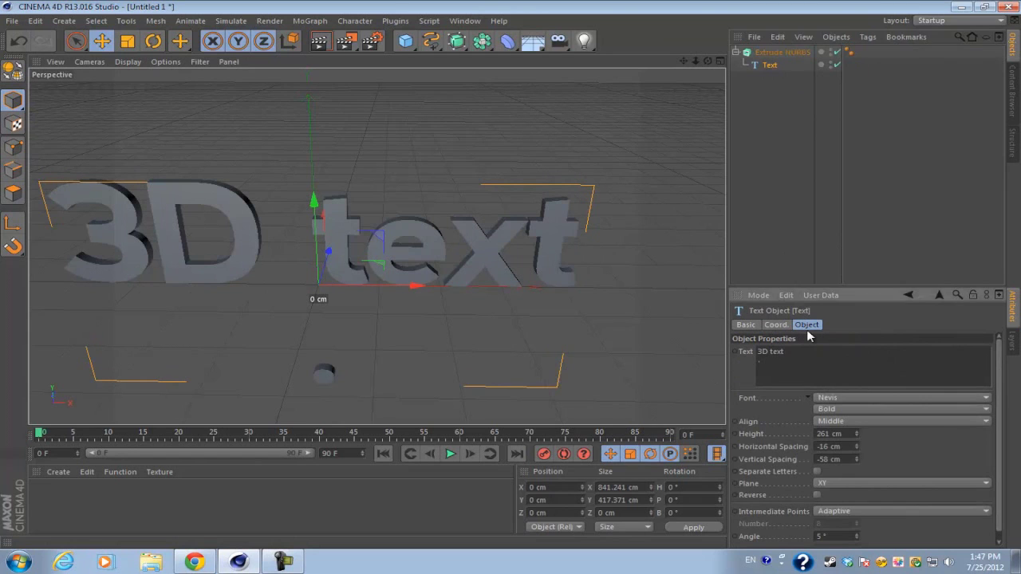
drag(759, 356, 785, 355)
Set the Extrude NURBS start cap to Fillet Cap and inspect the bevelled front edges of the letters.
click(786, 52)
click(837, 326)
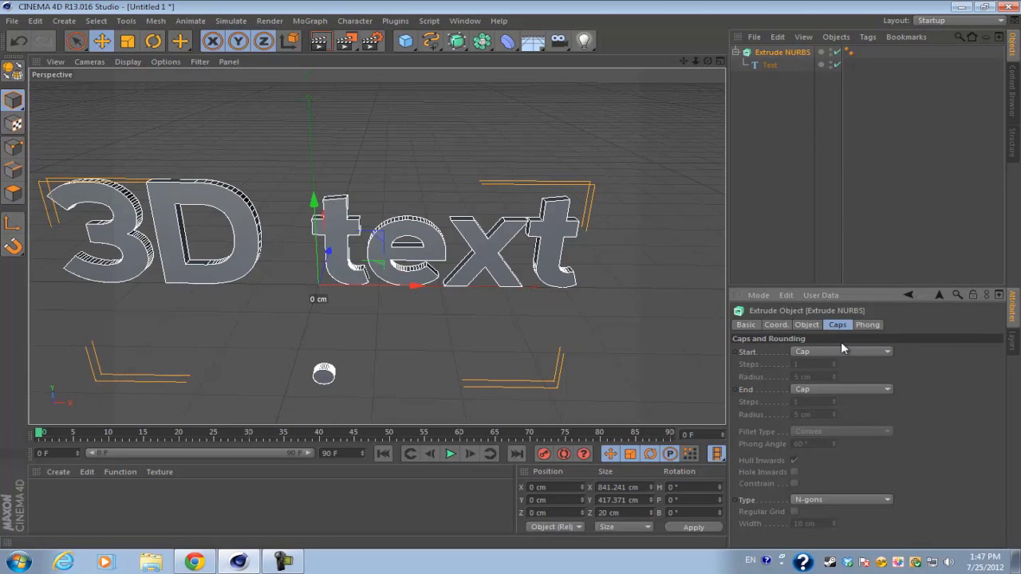
click(841, 352)
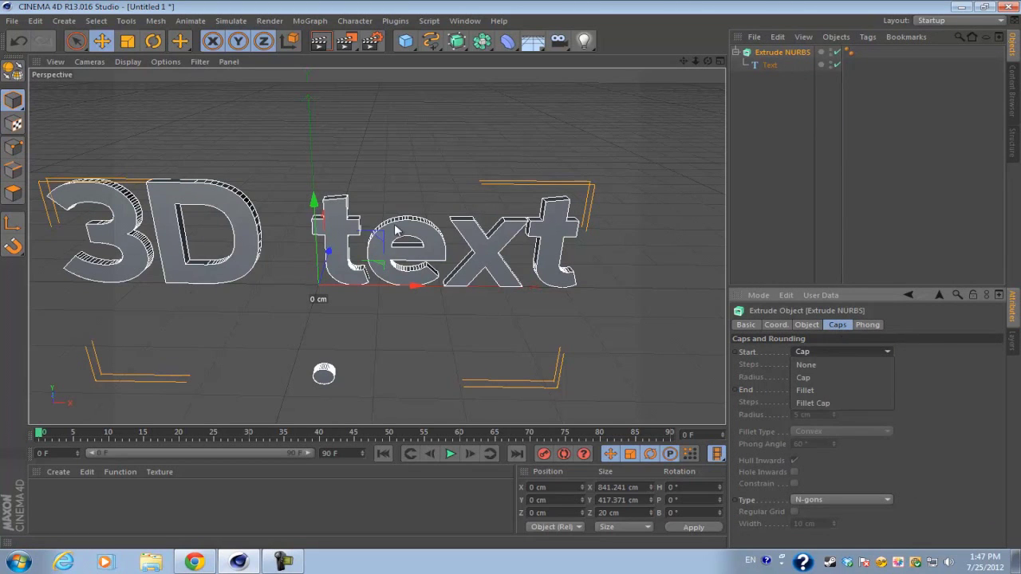
scroll(387, 275, up, 6)
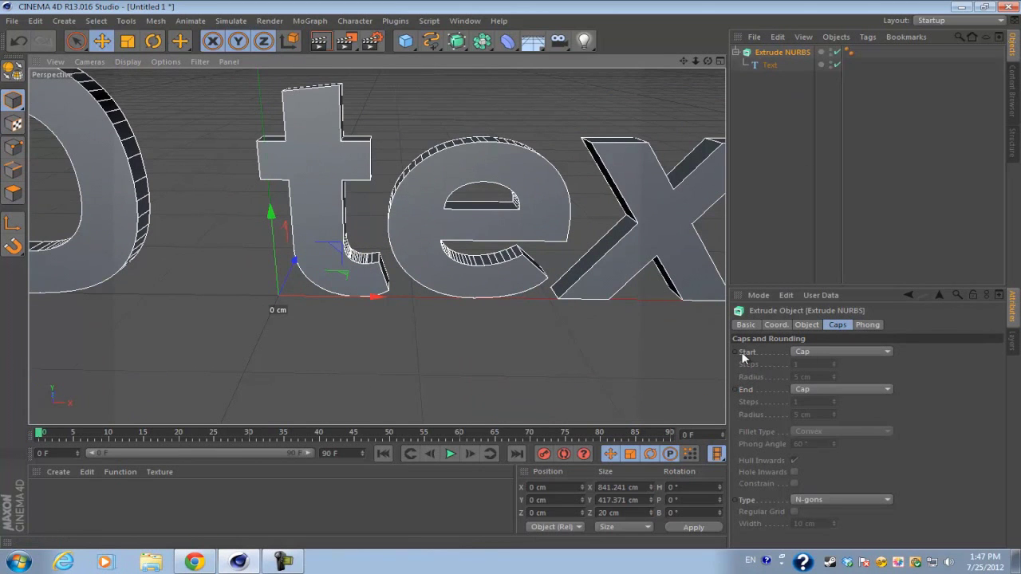
click(810, 354)
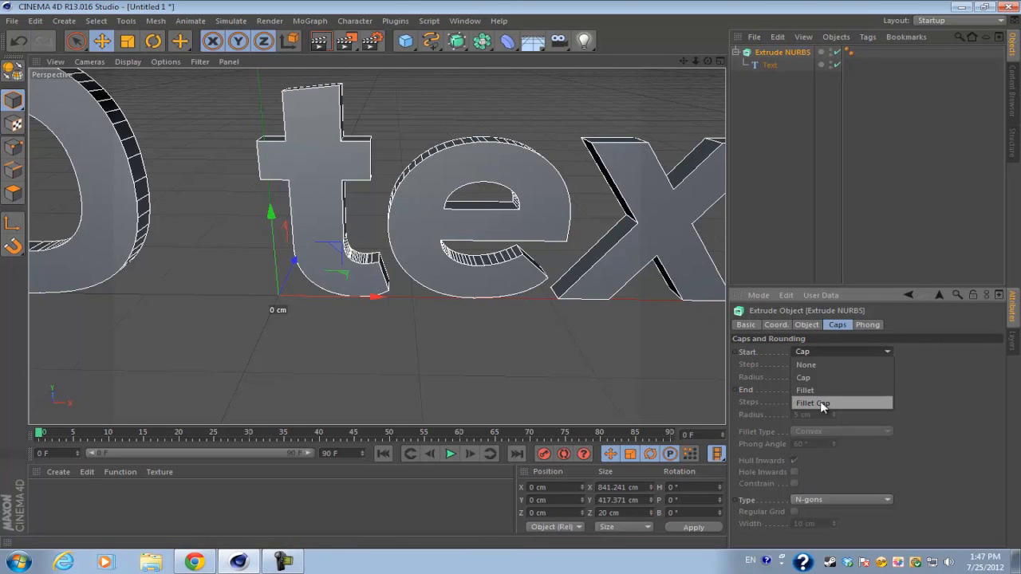
click(823, 404)
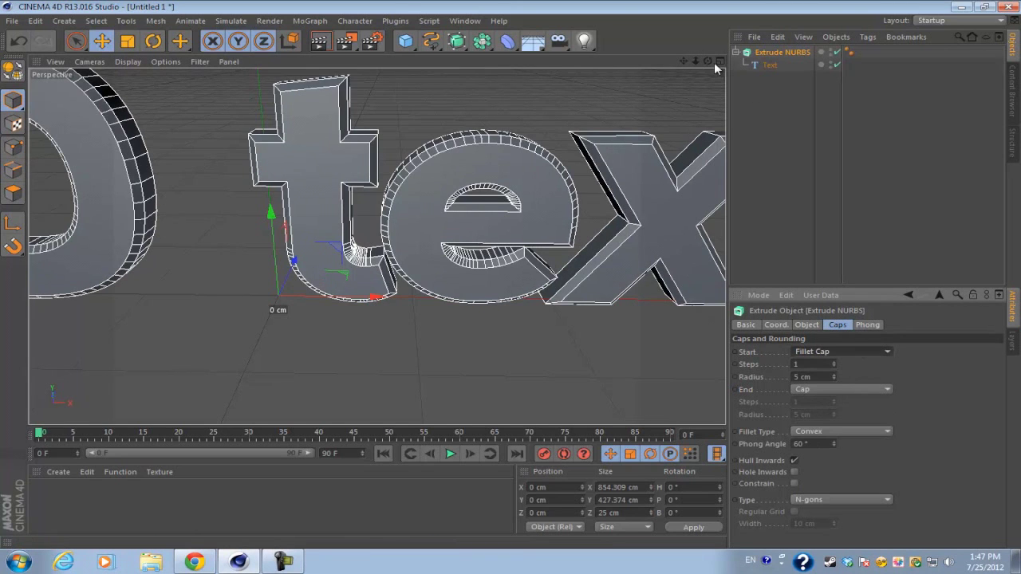
drag(704, 60, 422, 140)
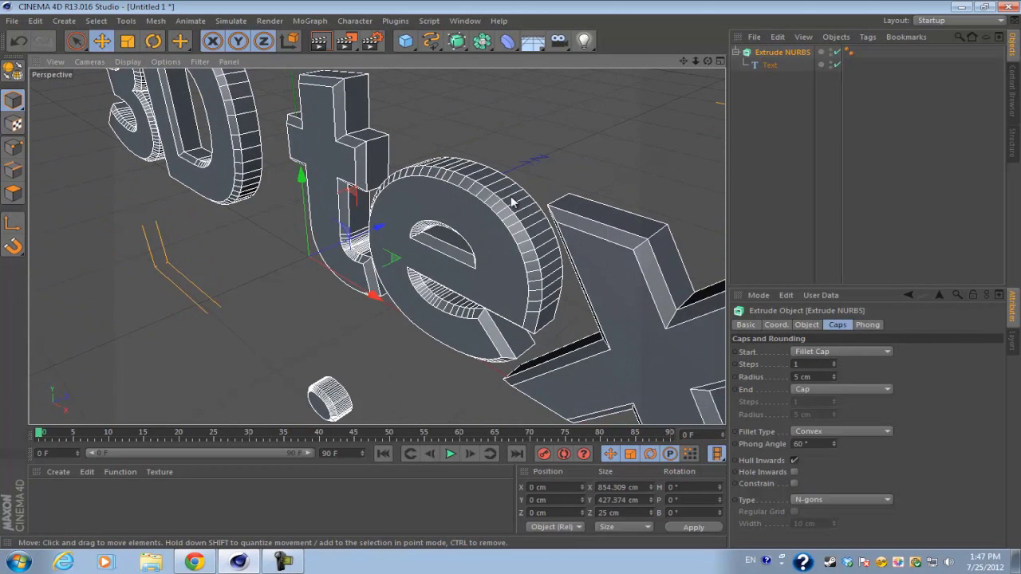
Increase the Extrude NURBS start cap's fillet radius to 9 cm and its steps to 4.
click(835, 374)
click(834, 374)
click(835, 375)
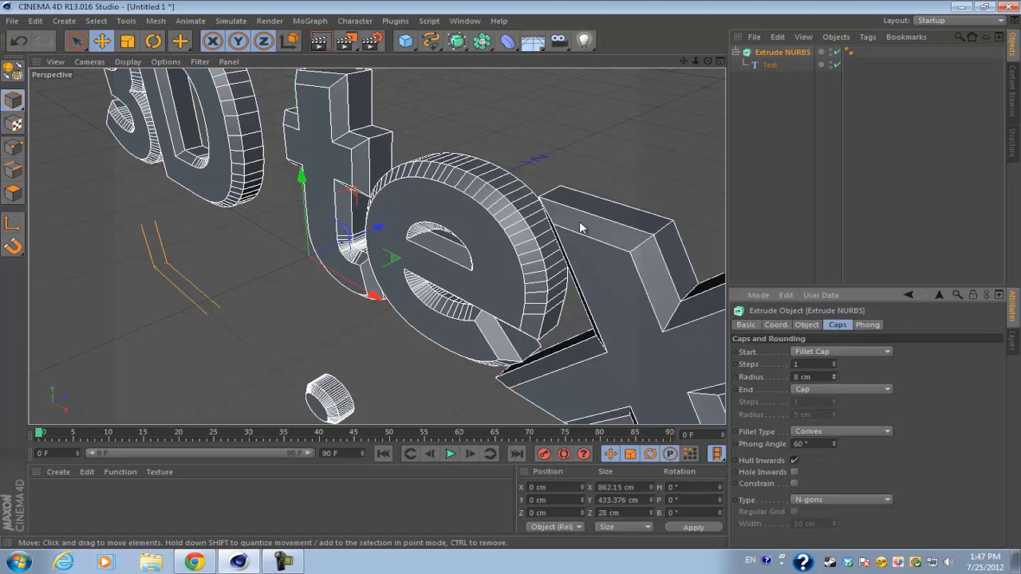
click(835, 361)
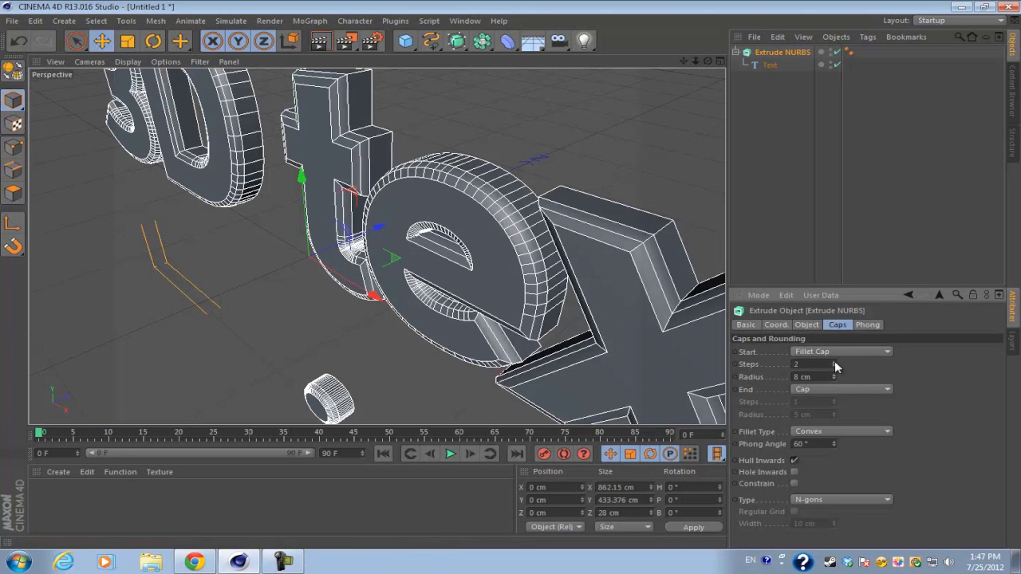
click(834, 361)
click(835, 361)
click(834, 361)
click(833, 374)
click(834, 367)
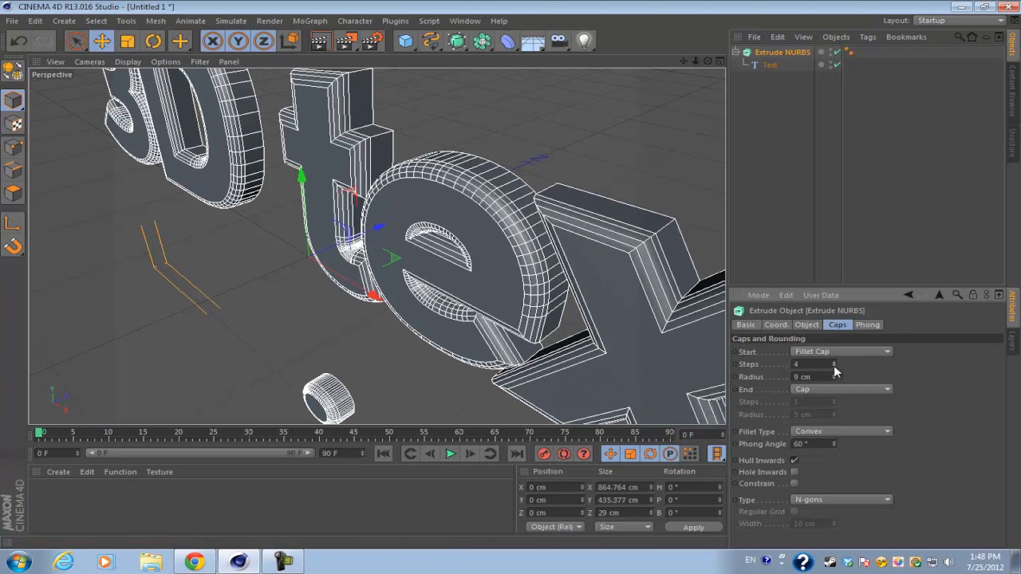
Try different step counts on the start cap's fillet while viewing the edge profile, and set the steps to 1.
click(834, 367)
click(834, 367)
click(833, 367)
click(834, 361)
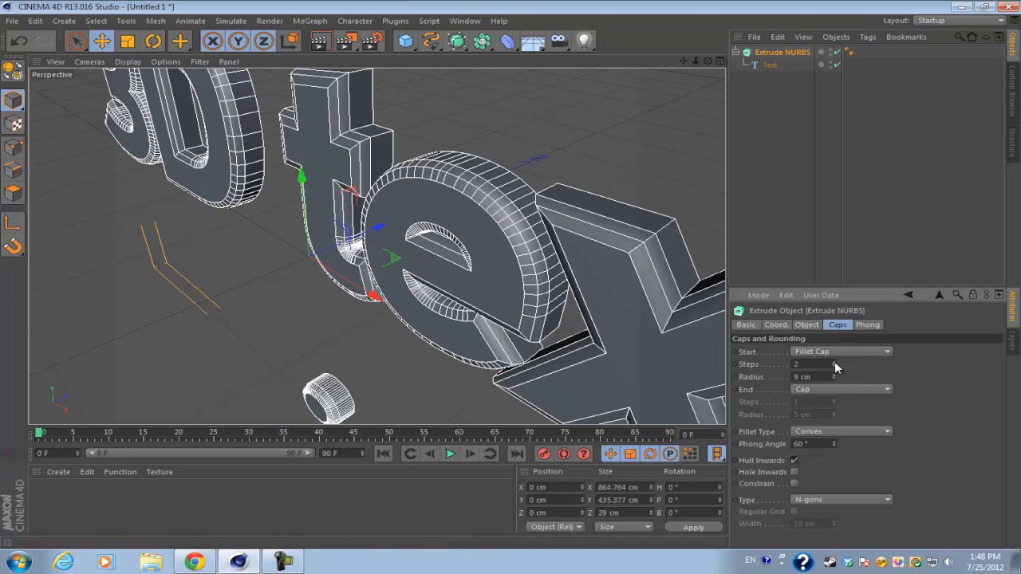
click(835, 361)
click(834, 361)
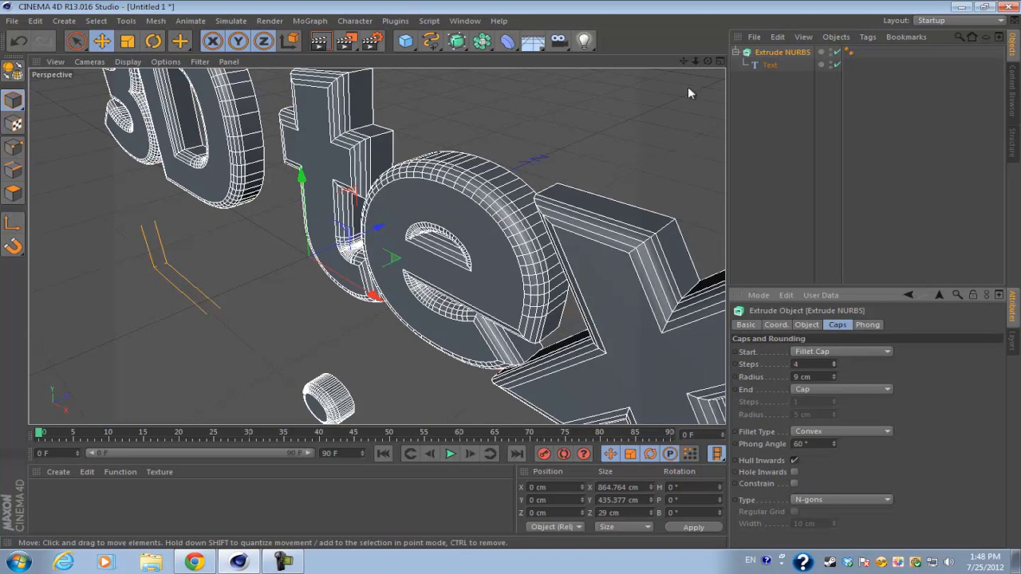
mouse_move(707, 61)
mouse_down()
mouse_move(503, 279)
mouse_move(517, 280)
mouse_move(705, 61)
mouse_up()
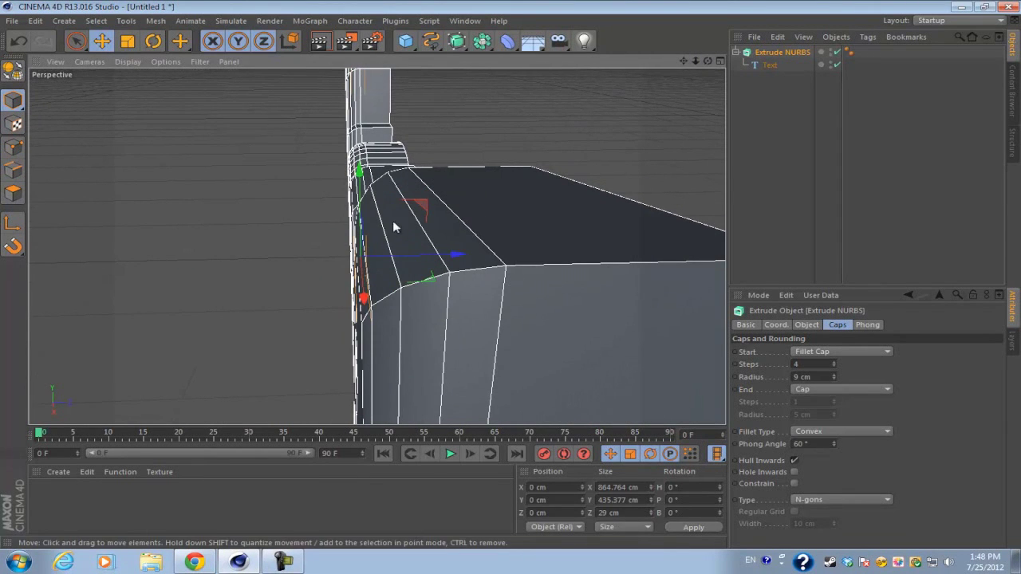
click(834, 367)
click(833, 367)
click(834, 367)
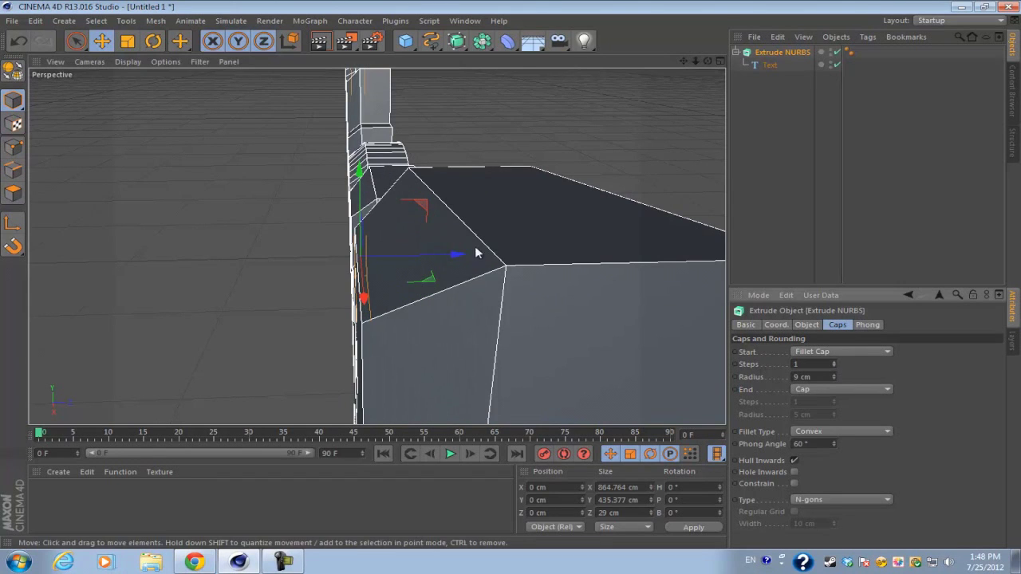
Set the Extrude NURBS end cap to Fillet Cap and enable Hole Inwards.
click(820, 391)
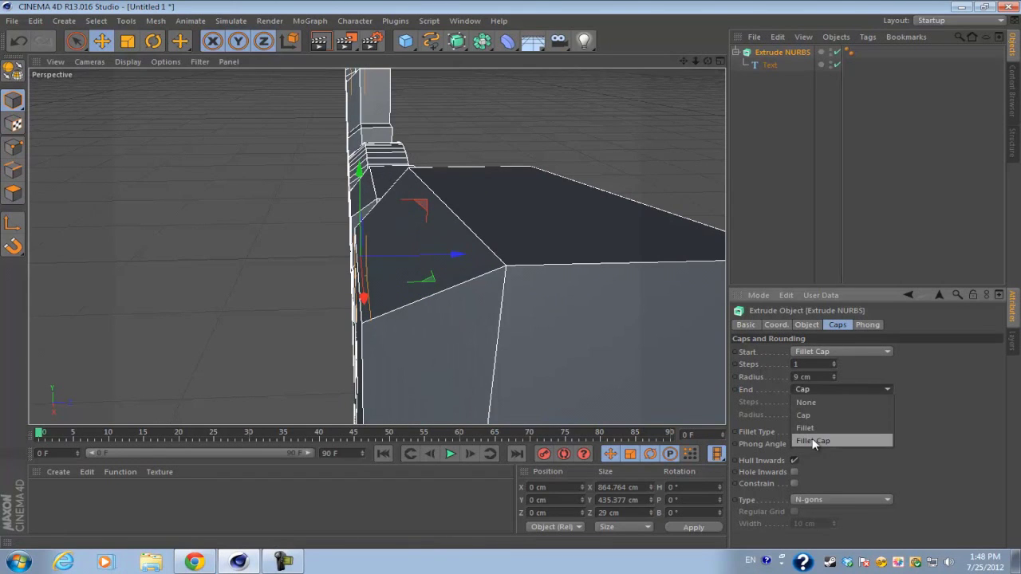
click(814, 441)
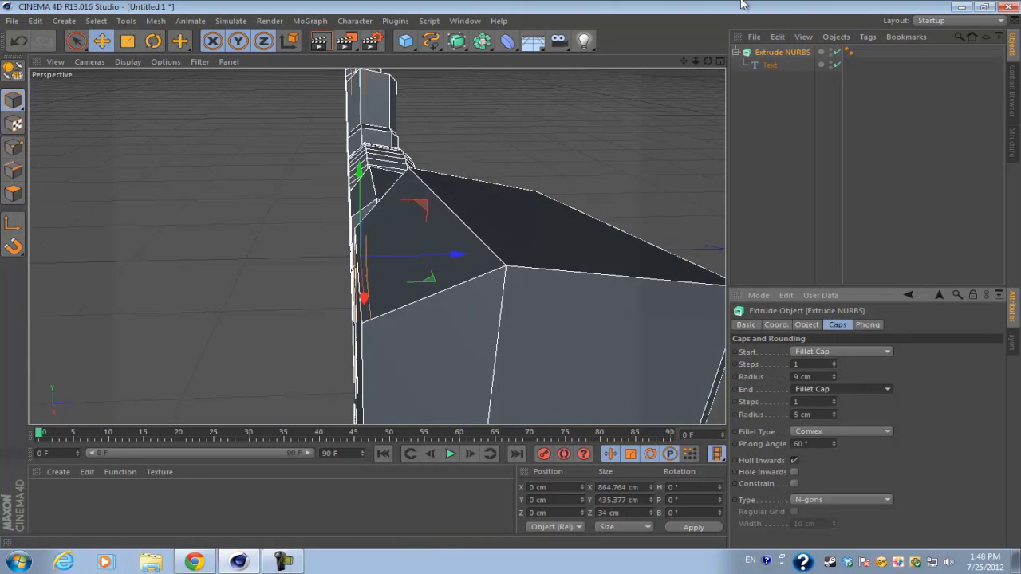
drag(709, 66, 495, 255)
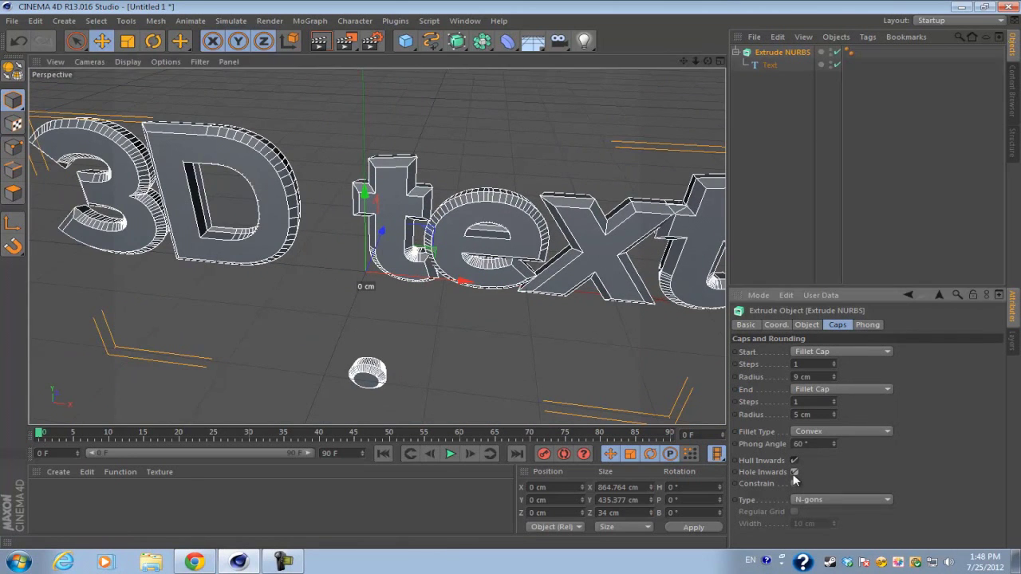
click(794, 472)
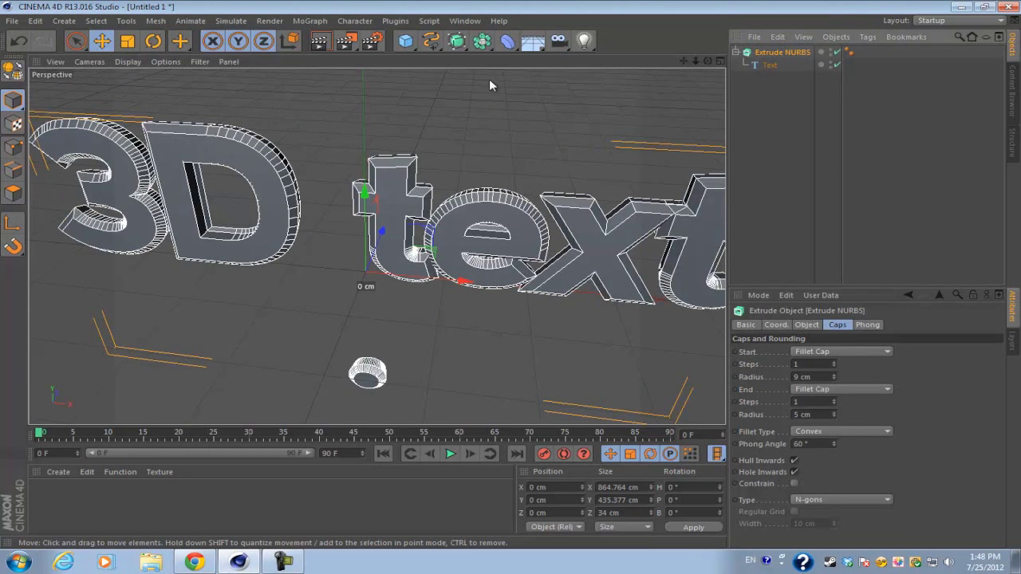
scroll(408, 186, down, 3)
scroll(407, 186, down, 2)
scroll(375, 128, up, 1)
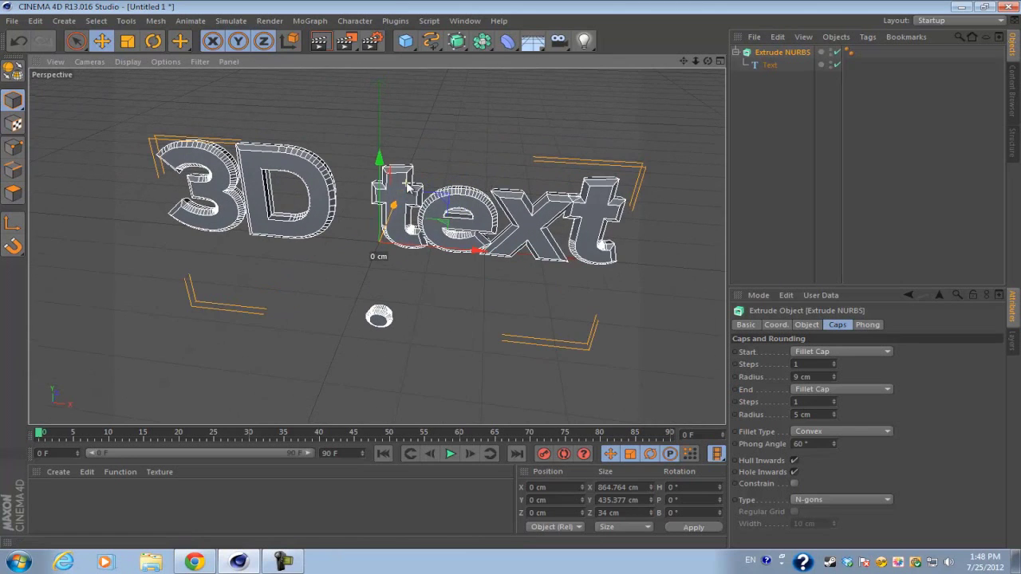
Add a MoText object and move it in front of the extruded text, to about -242 cm on Z.
click(310, 23)
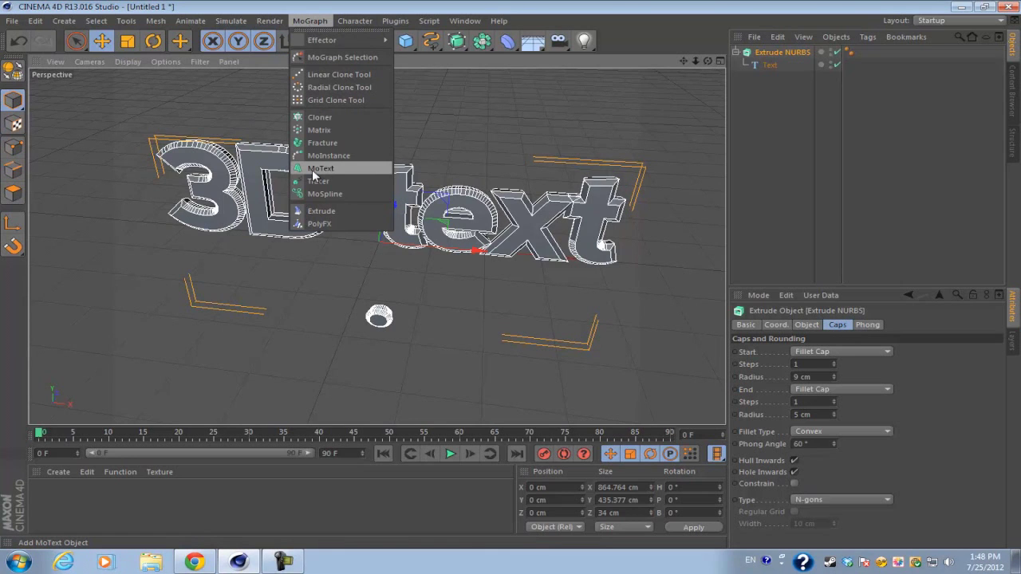
click(312, 170)
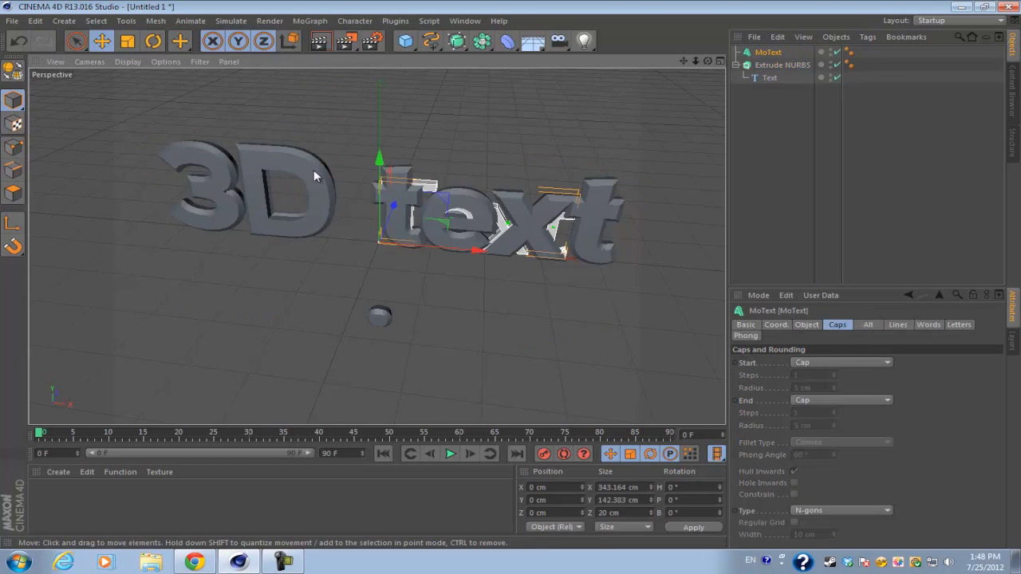
drag(394, 206, 379, 280)
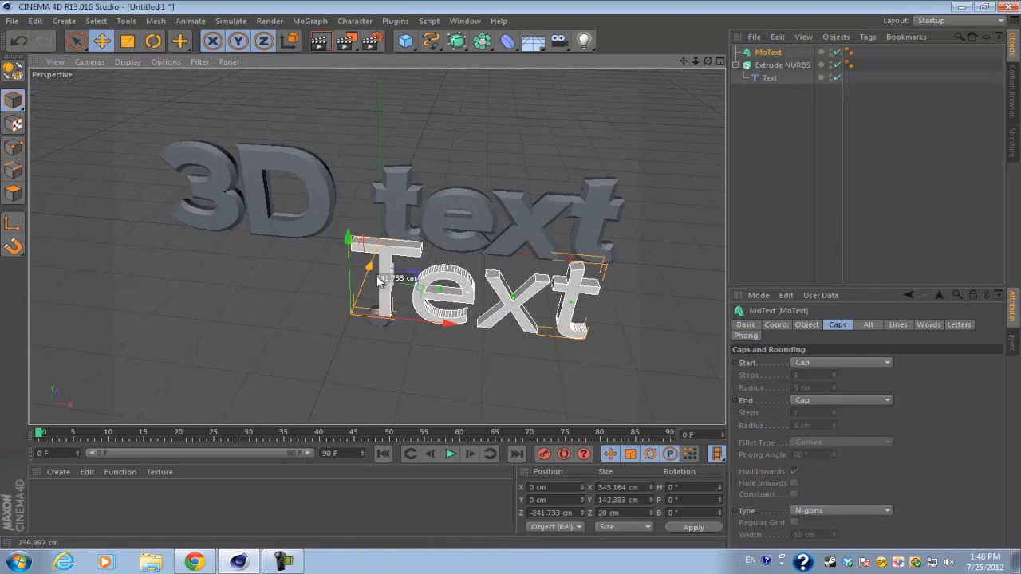
mouse_move(502, 284)
alt+mouse_down()
mouse_move(447, 280)
mouse_move(517, 281)
alt+mouse_up()
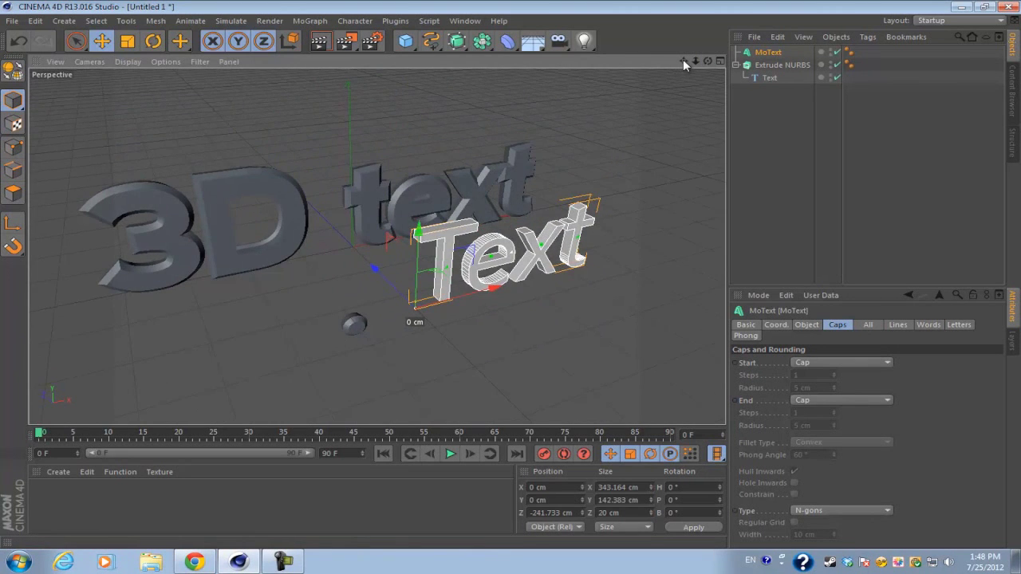
drag(684, 62, 653, 100)
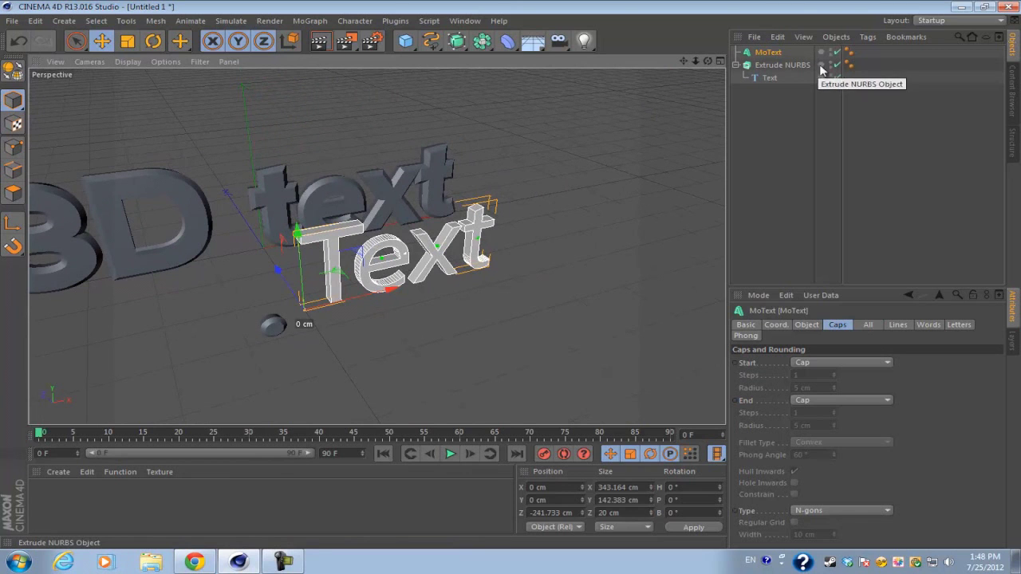
Examine the MoText object's text and cap settings and compare them with the Text spline's object properties.
click(806, 324)
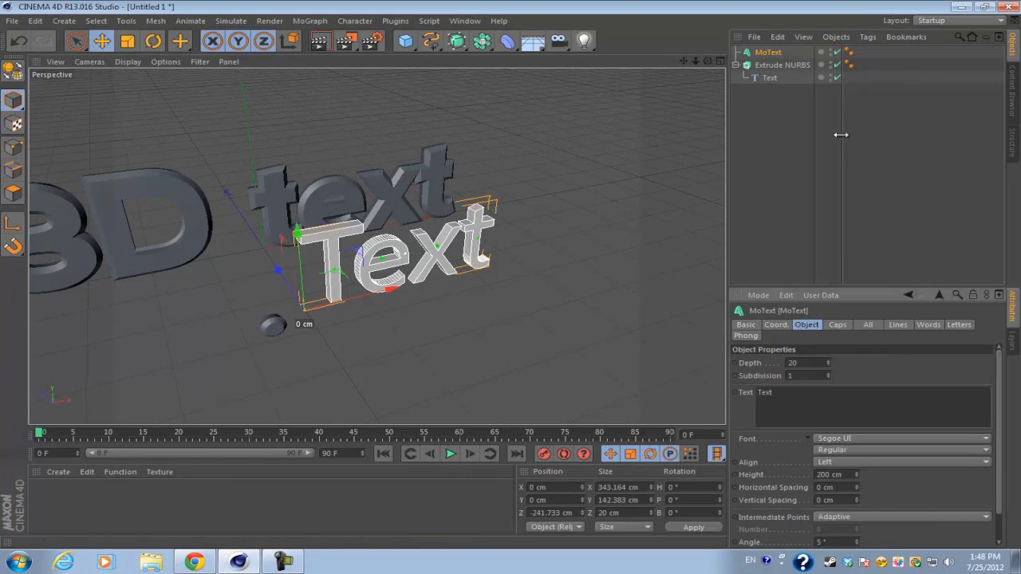
click(772, 78)
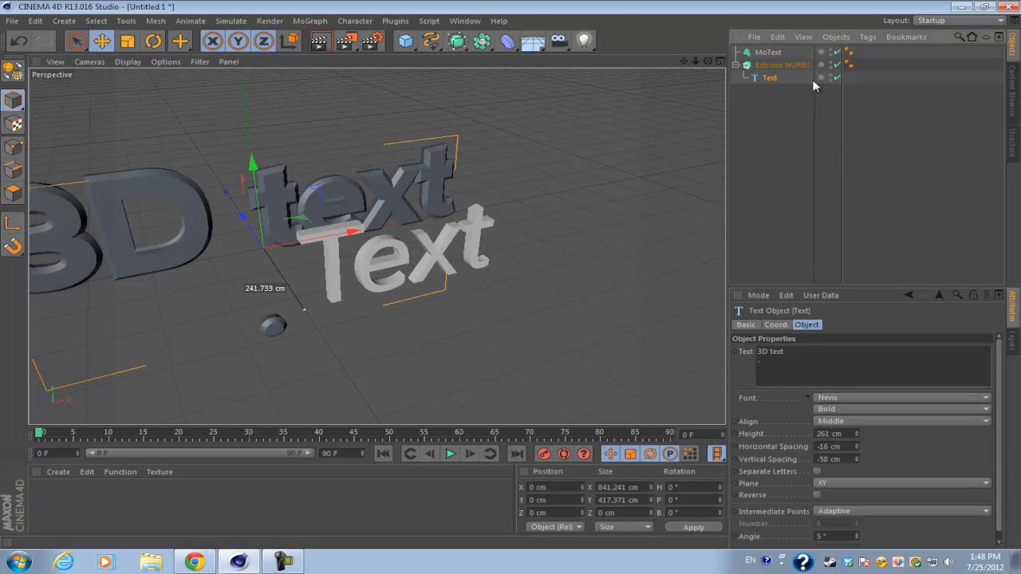
click(768, 53)
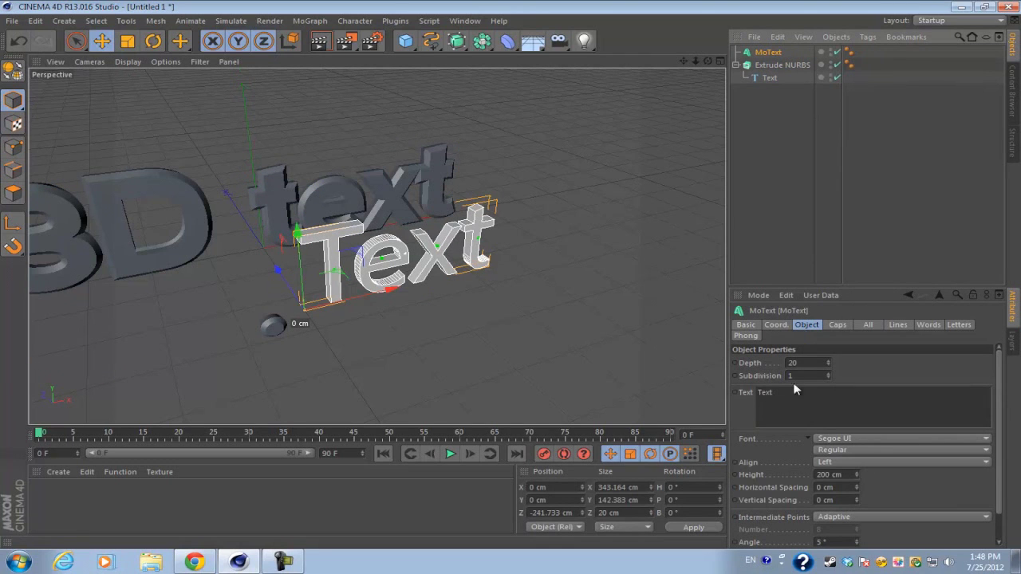
click(838, 325)
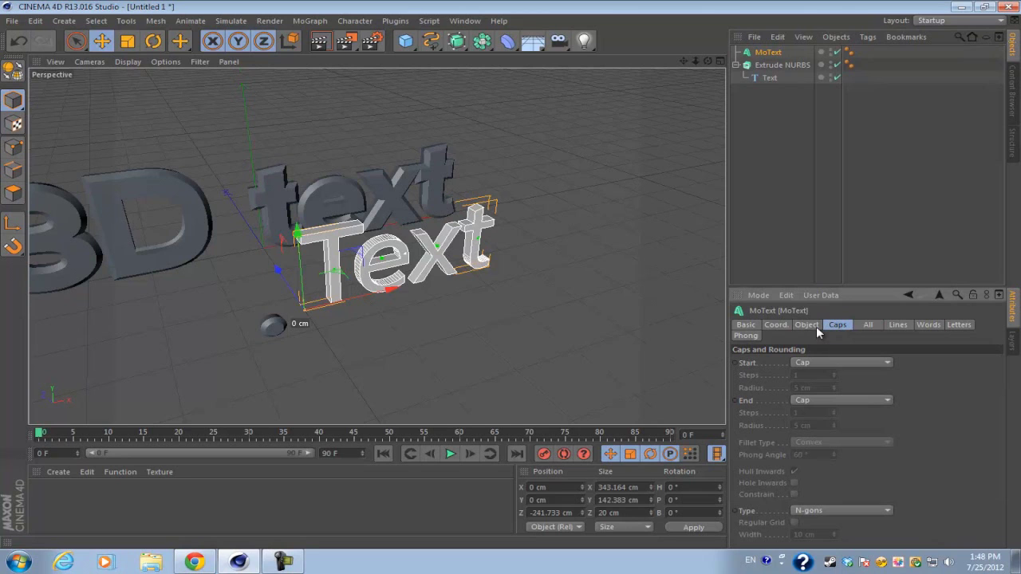
click(816, 326)
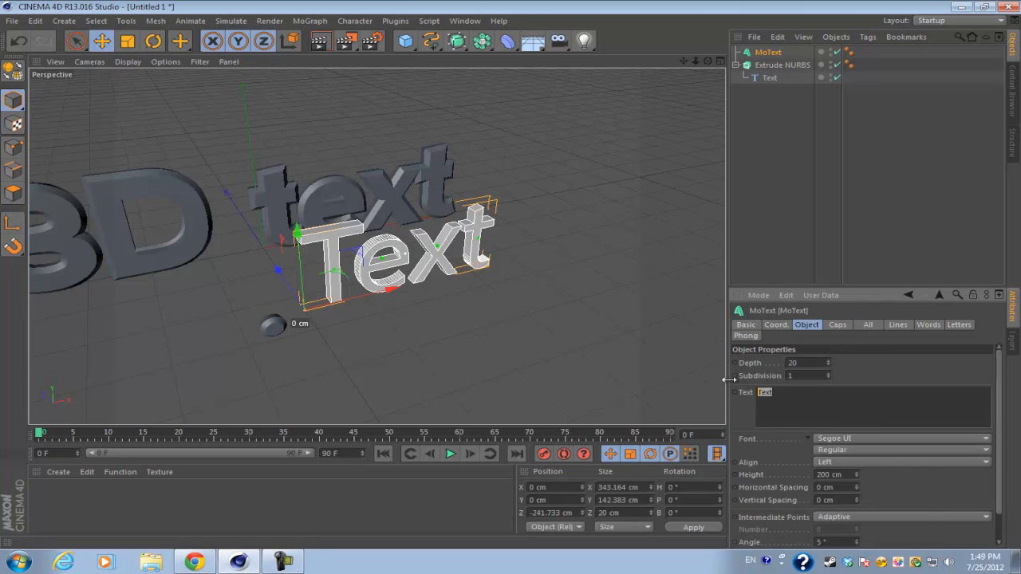
click(837, 405)
click(837, 325)
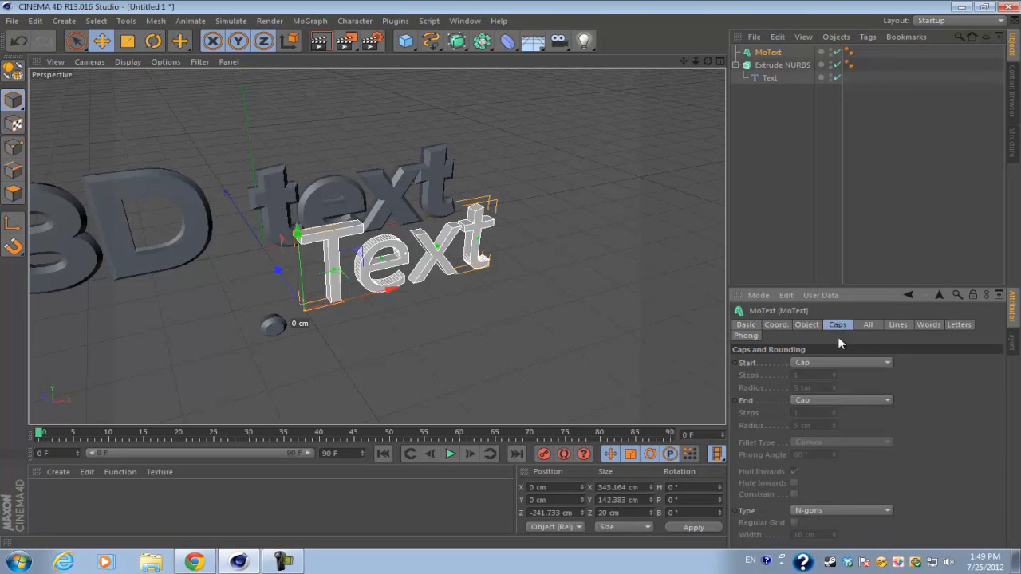
click(818, 362)
click(814, 362)
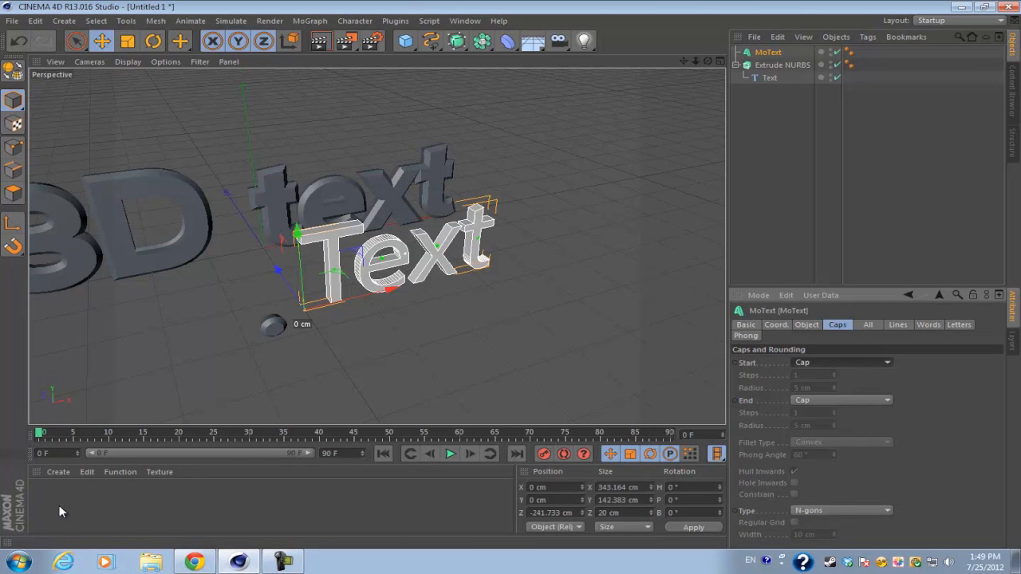
Create a new material coloured pure red (RGB 255, 0, 0) and apply it to the MoText object.
click(60, 470)
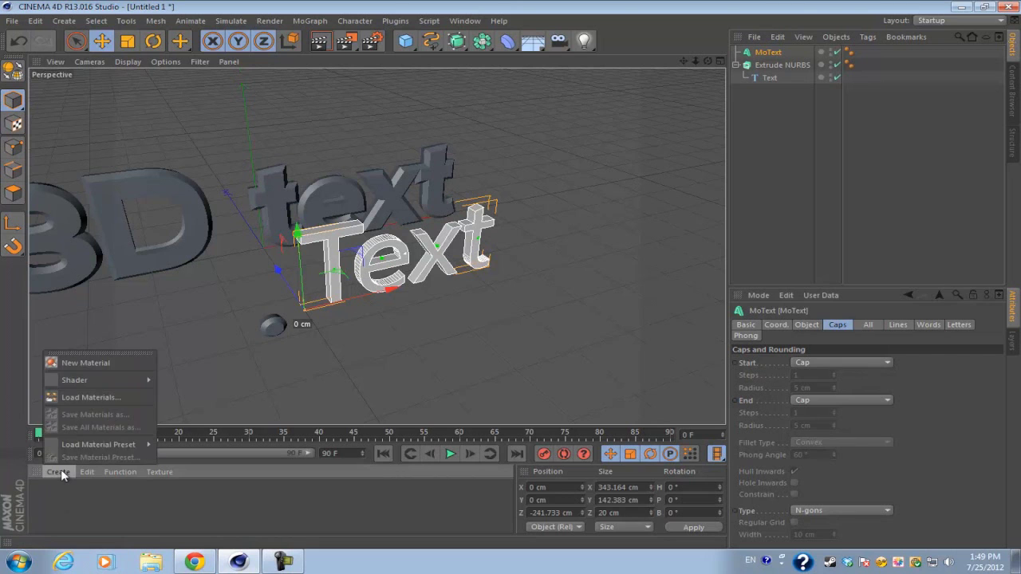
click(108, 363)
double_click(49, 499)
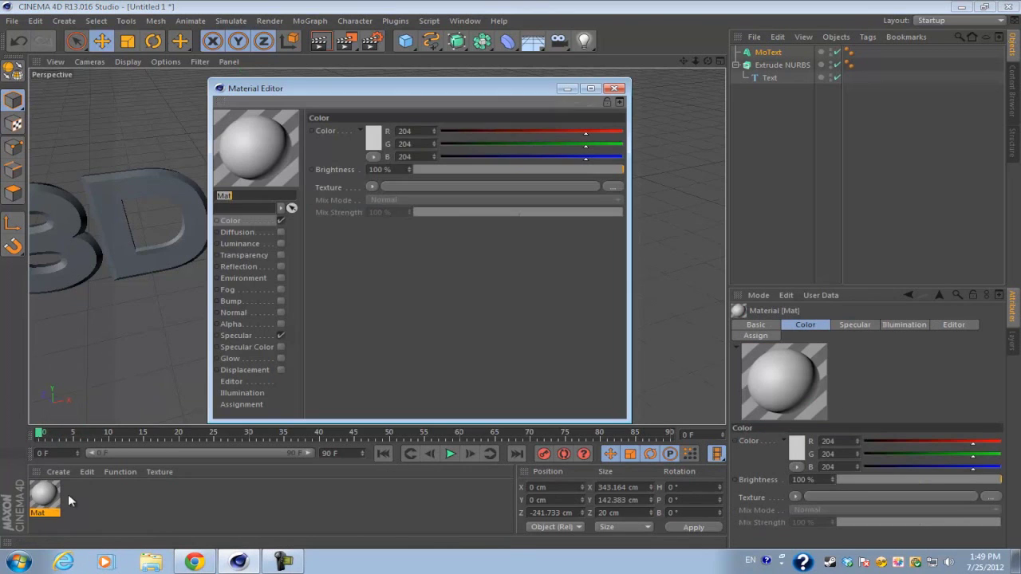
click(373, 143)
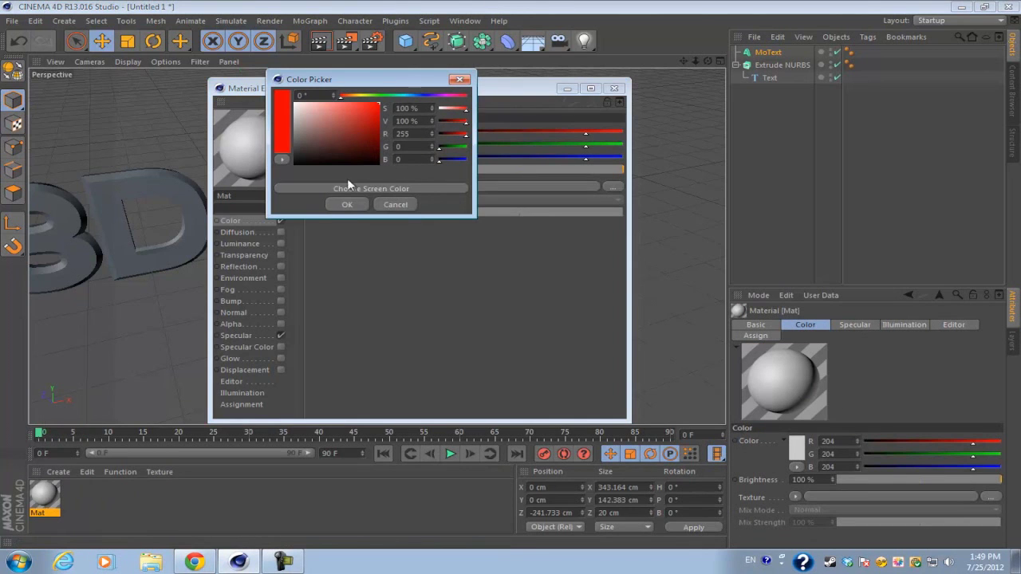
click(348, 204)
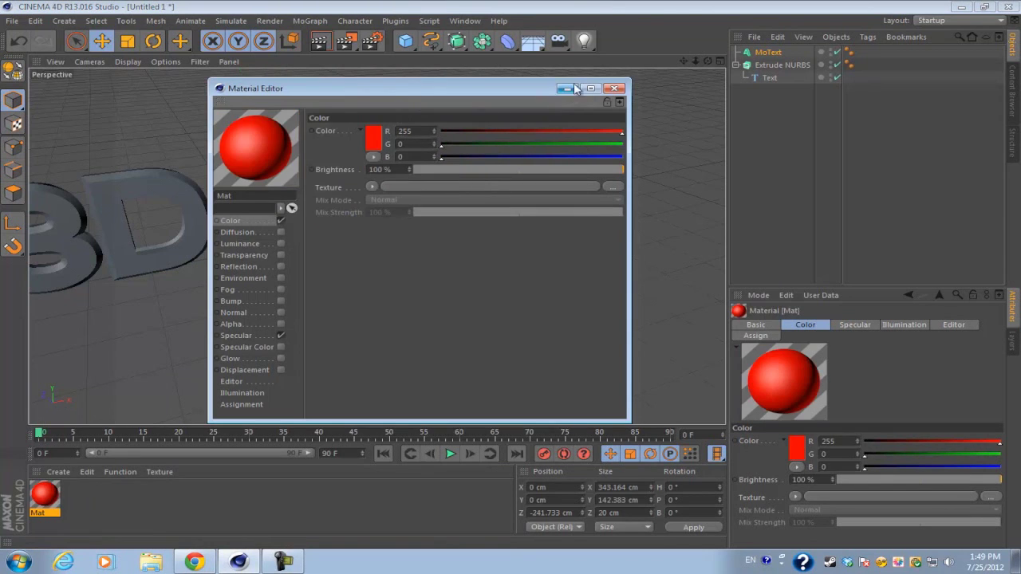
click(614, 87)
drag(43, 496, 788, 53)
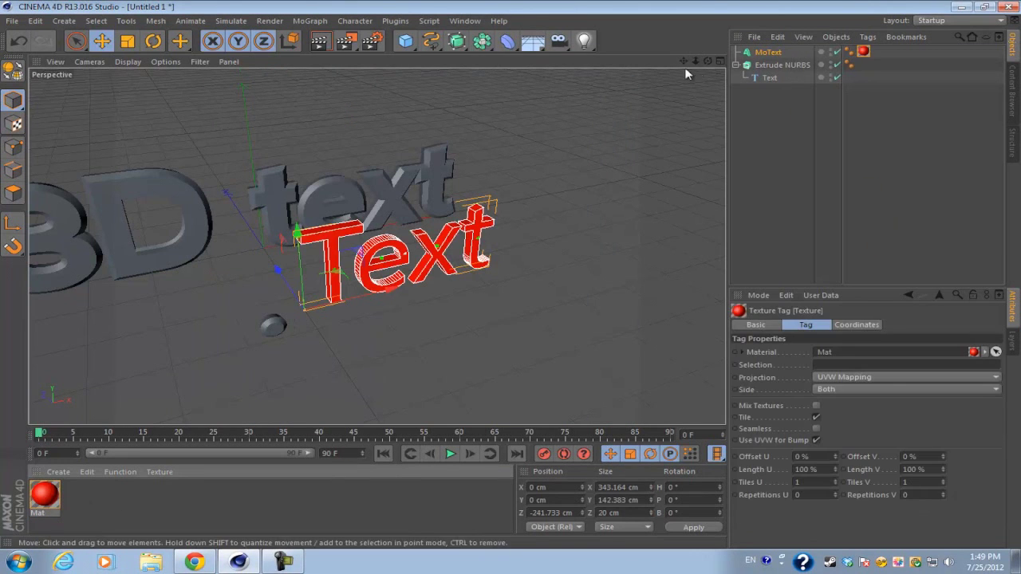
alt+drag(479, 255, 513, 274)
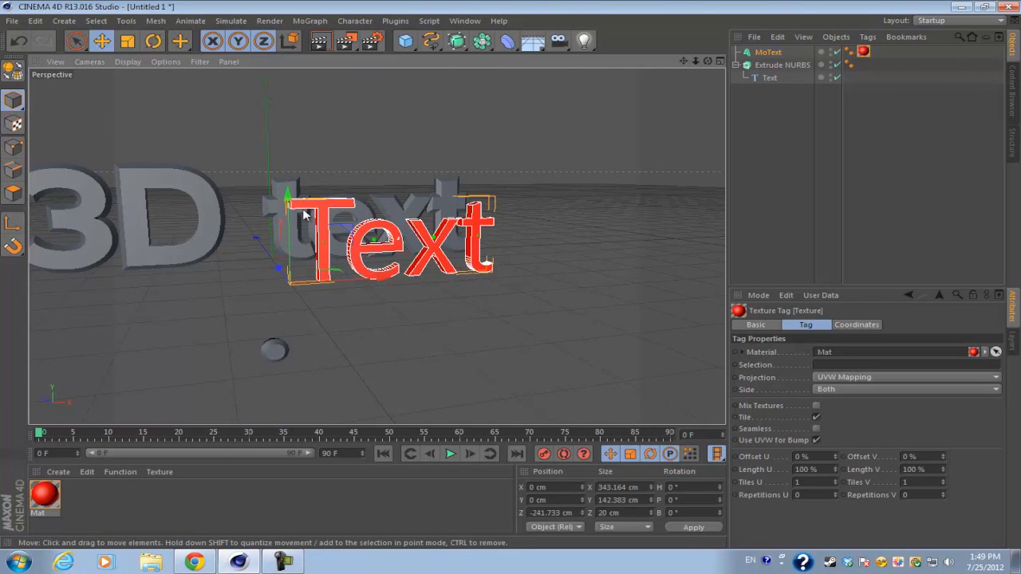
Set both the start and end caps of the MoText object to Fillet Cap.
click(769, 52)
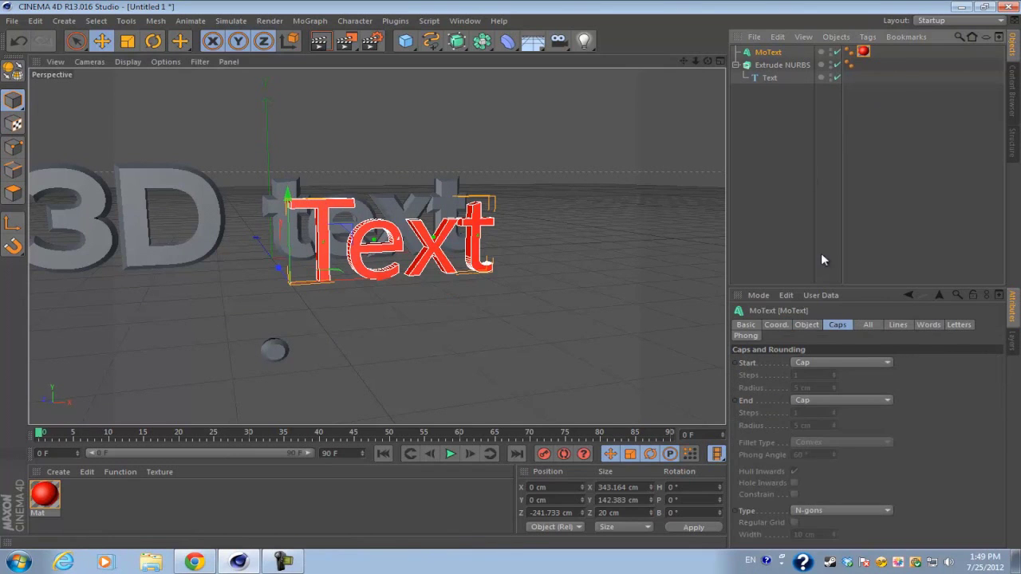
click(802, 363)
click(824, 414)
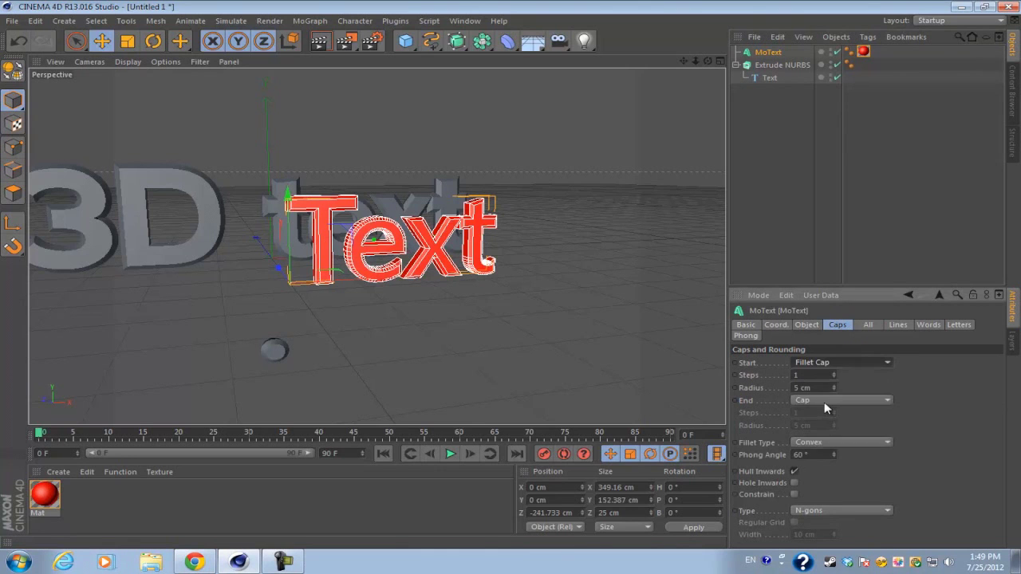
click(824, 400)
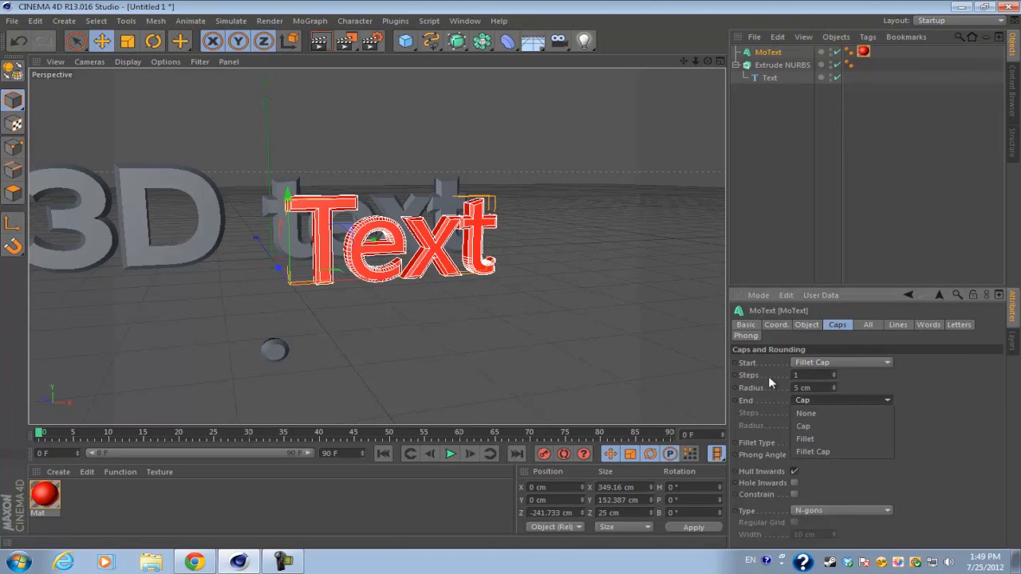
click(810, 451)
scroll(414, 311, up, 3)
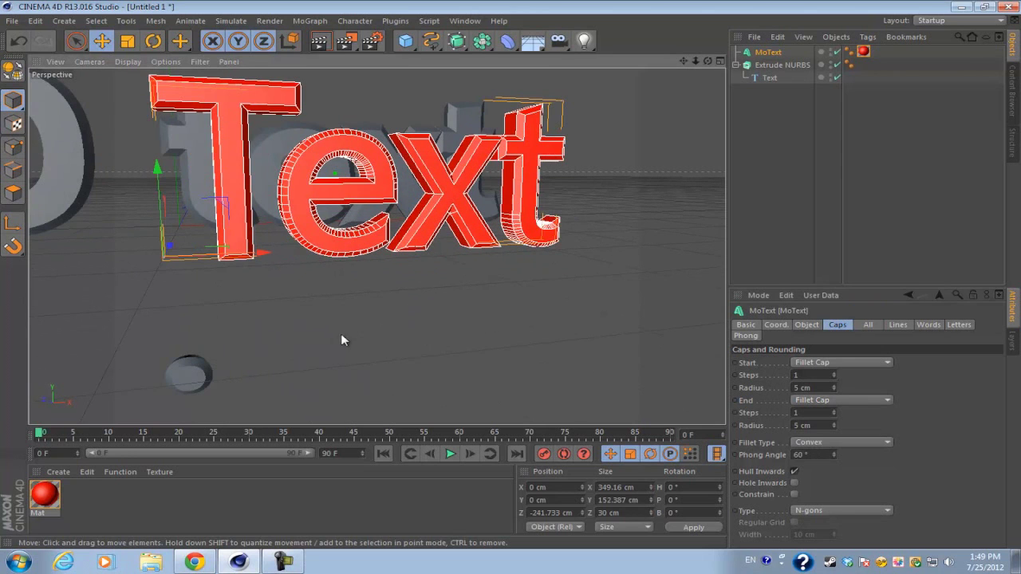
Create a new cyan material (RGB 0, 238, 255) and apply it to the MoText object alongside the red one.
double_click(91, 512)
double_click(45, 496)
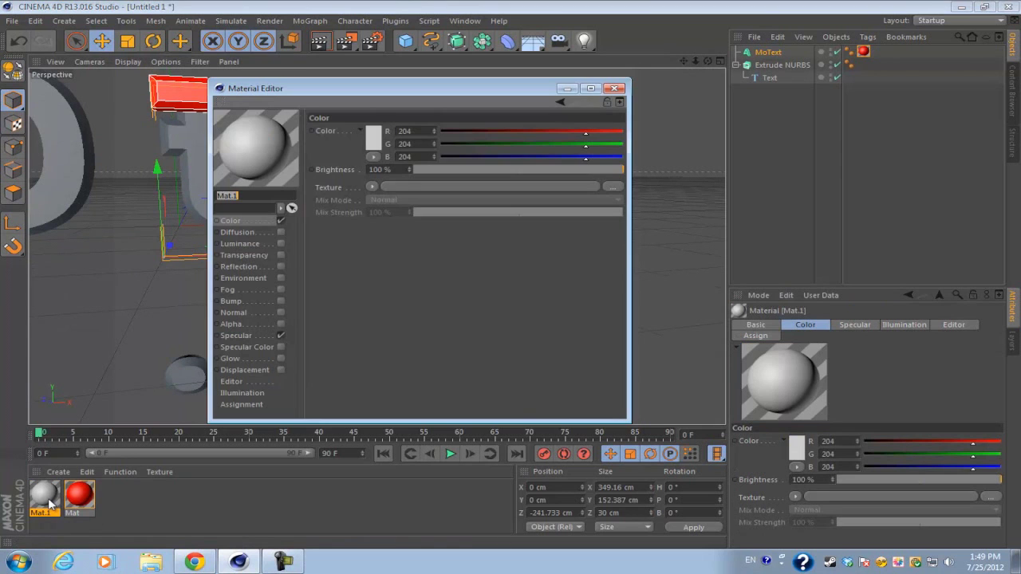
click(373, 137)
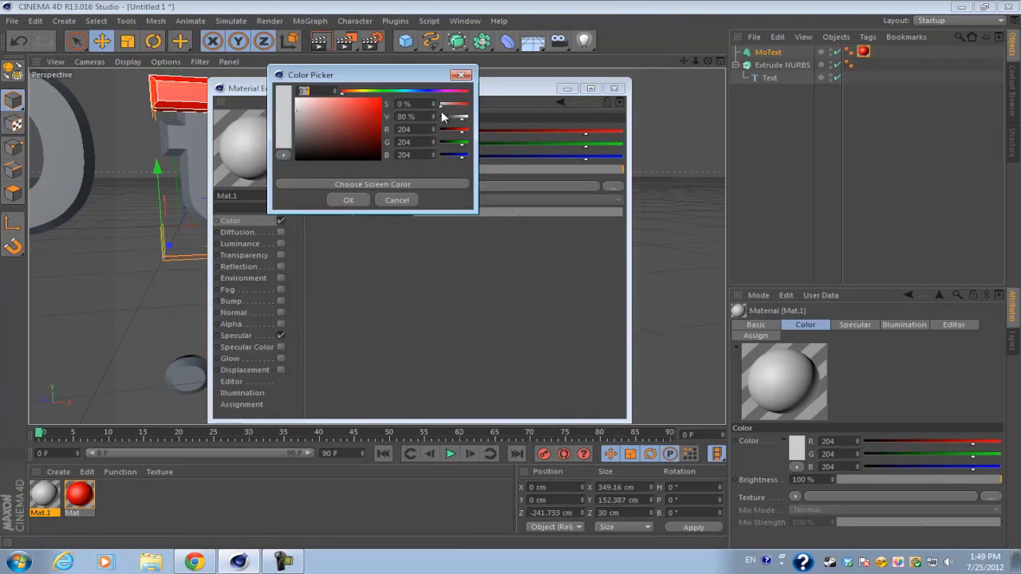
drag(389, 93, 409, 94)
click(380, 98)
click(348, 200)
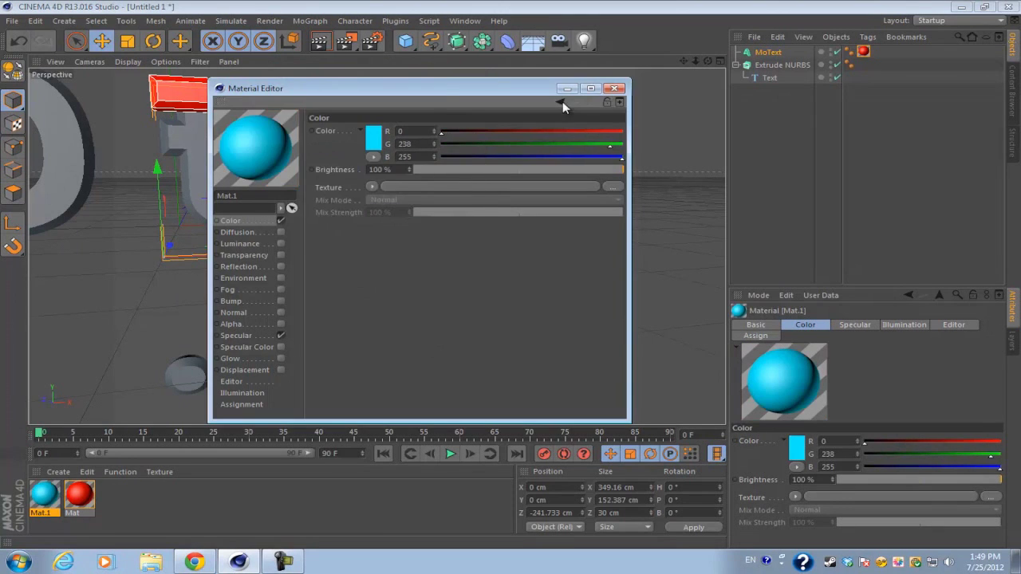
click(614, 87)
drag(56, 506, 784, 53)
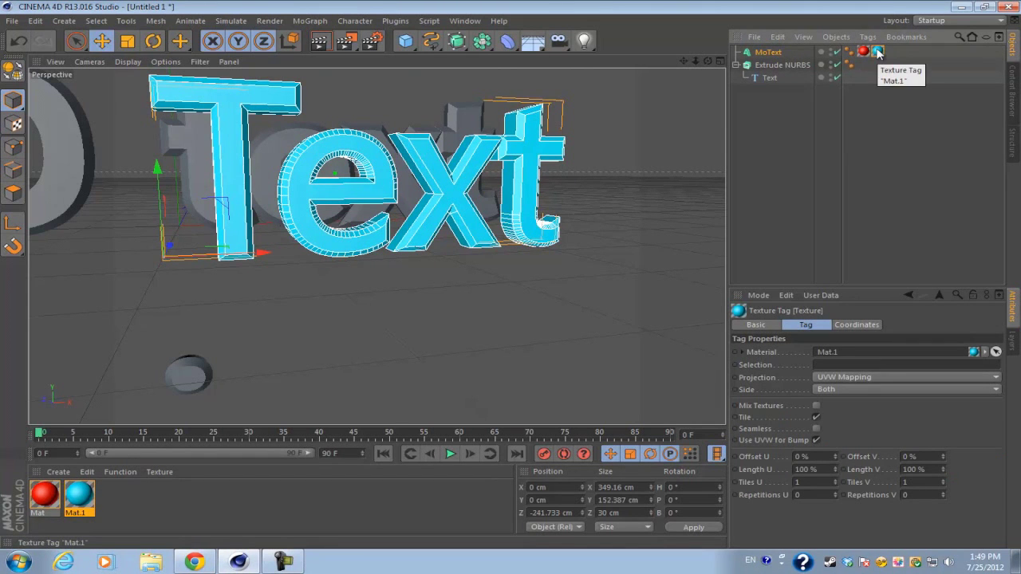
Restrict the cyan material on the MoText object to the rounding selection R1, and compare it with the red material's tag settings.
drag(685, 62, 513, 281)
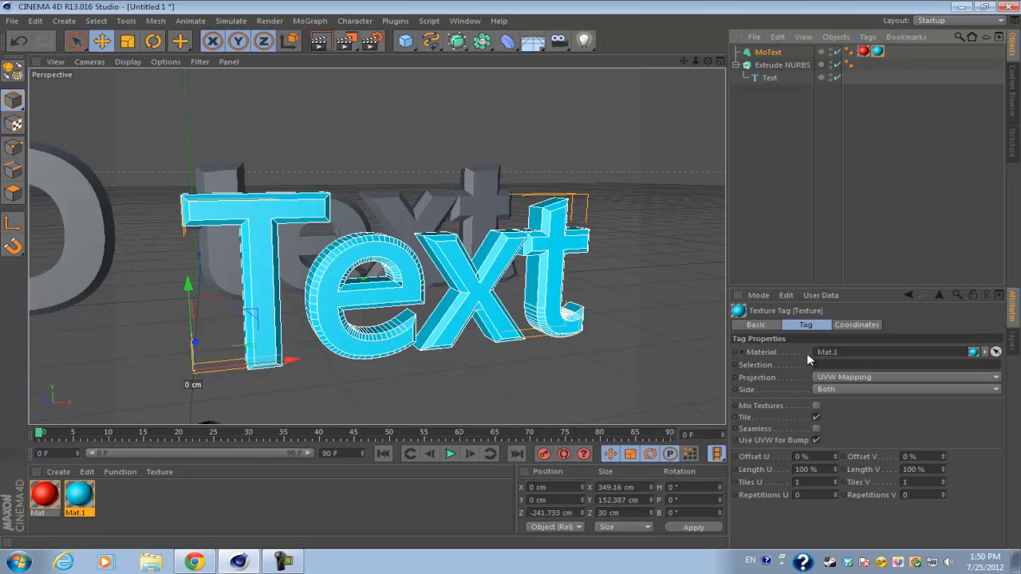
click(836, 363)
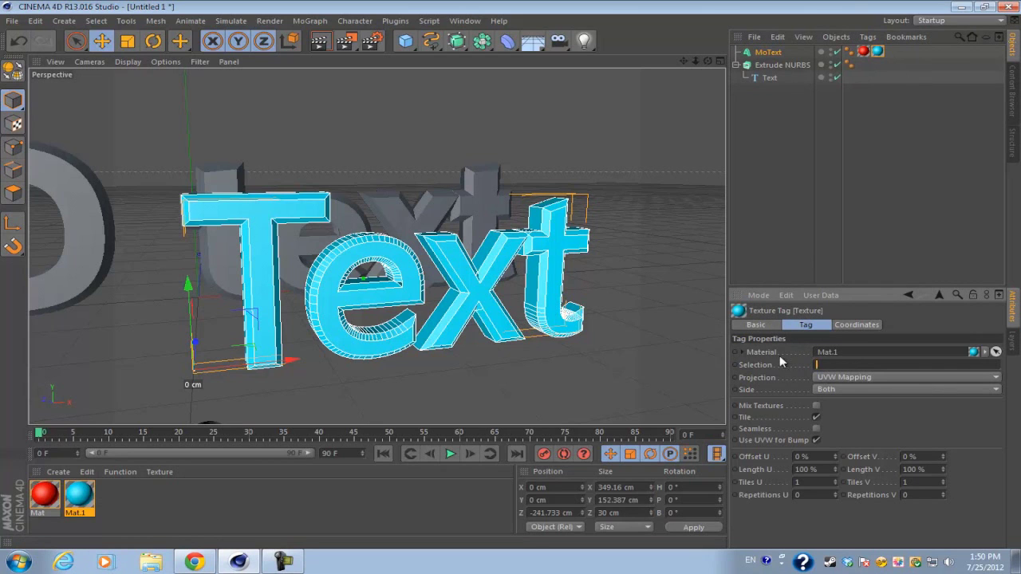
click(841, 364)
key(Return)
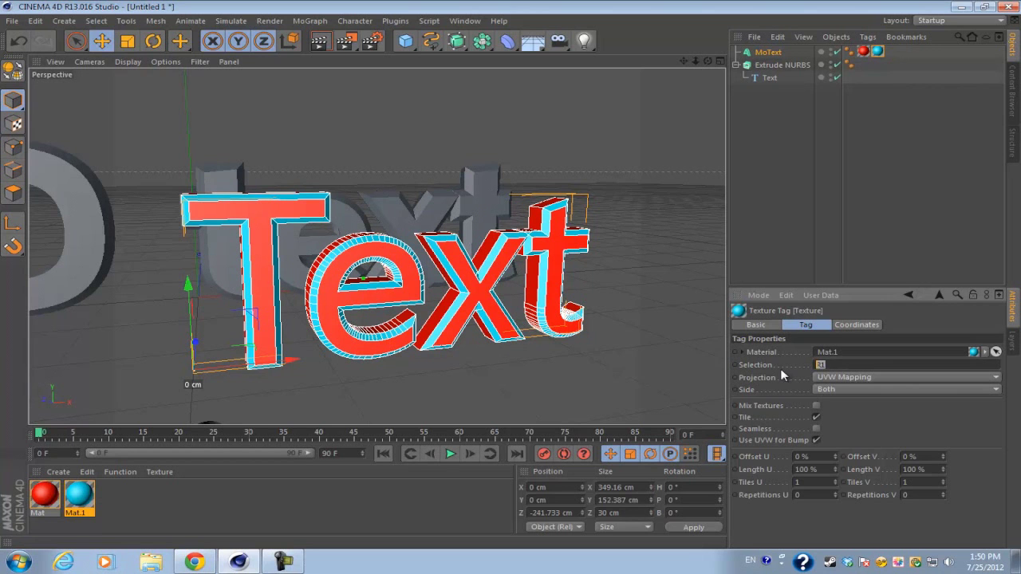
drag(708, 61, 515, 279)
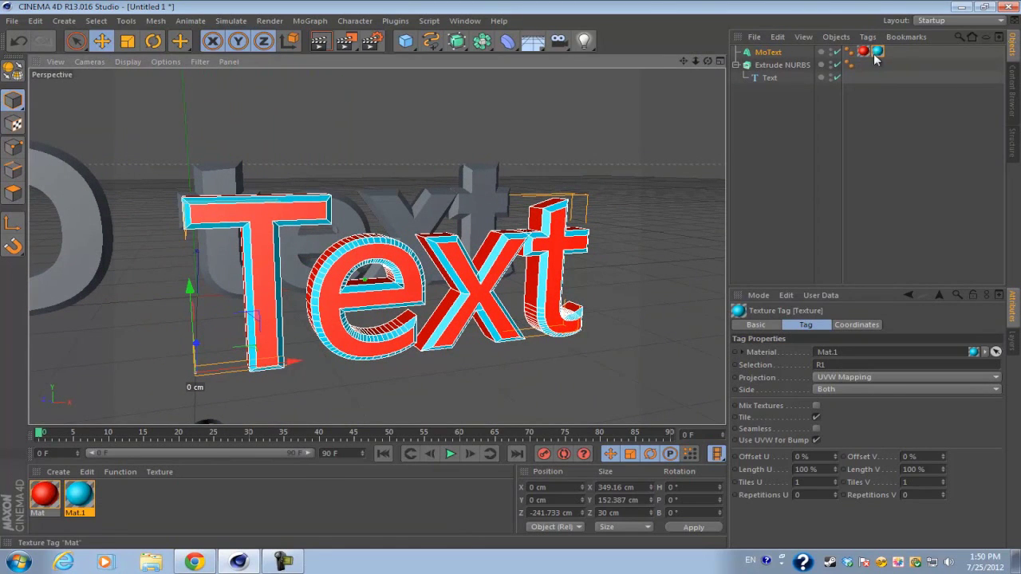
drag(709, 60, 511, 278)
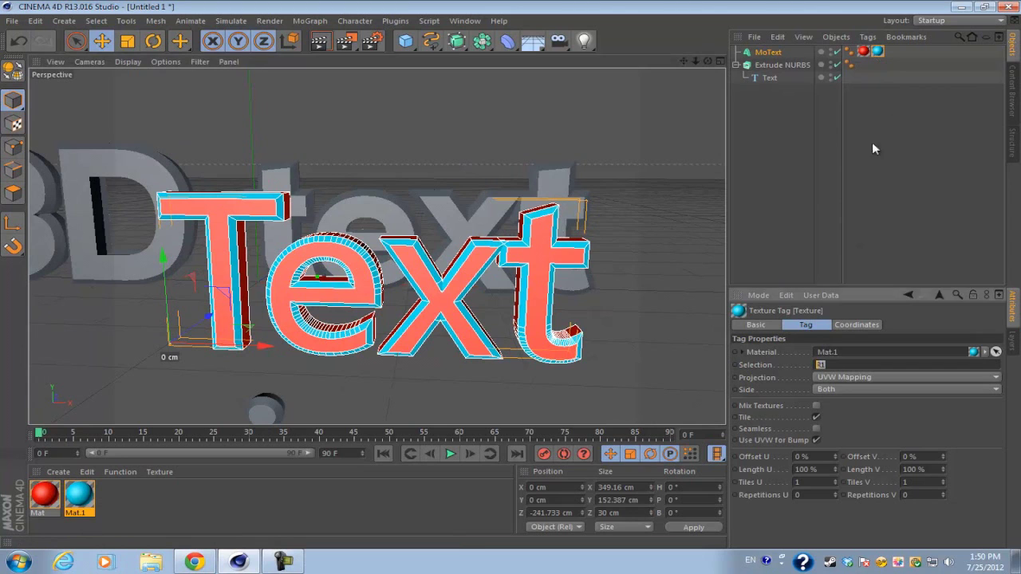
click(878, 51)
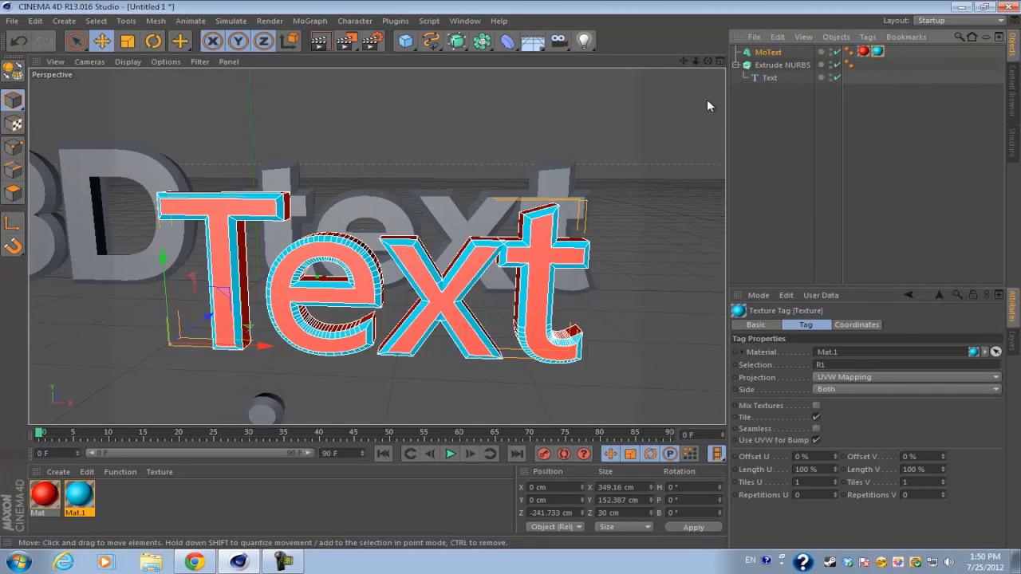
click(863, 52)
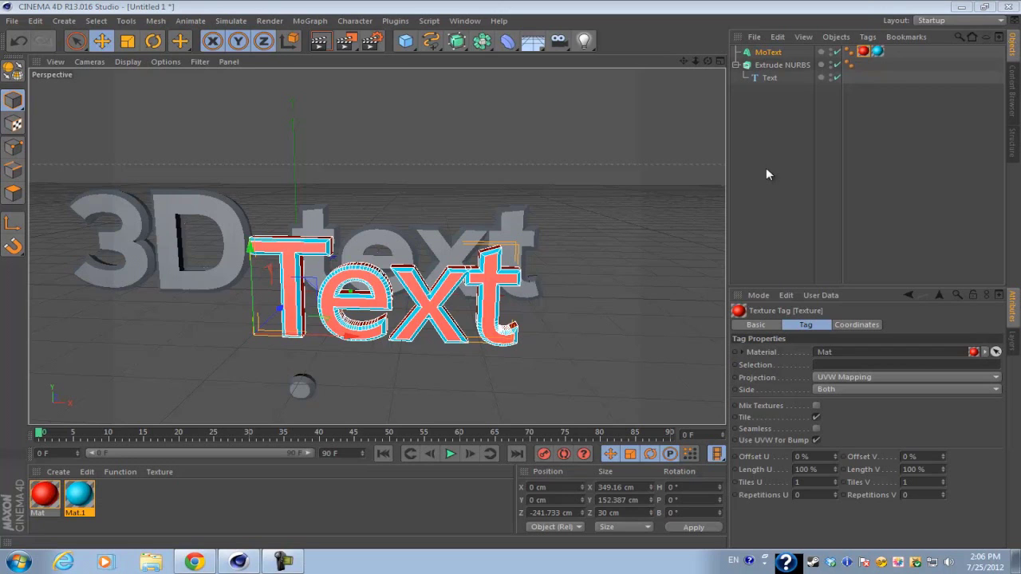
Add a Random effector to the MoText object.
click(768, 52)
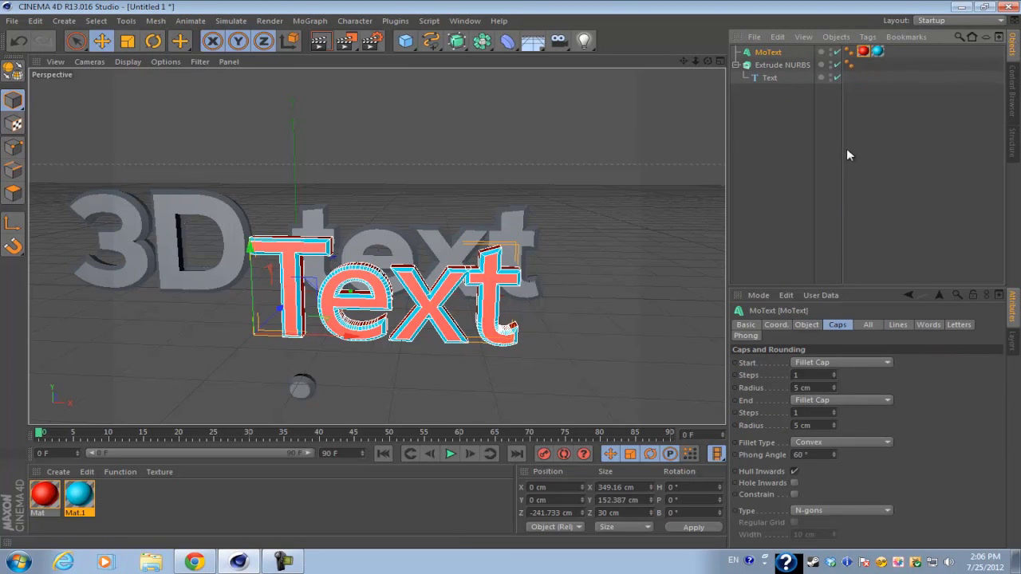
click(319, 22)
mouse_move(323, 42)
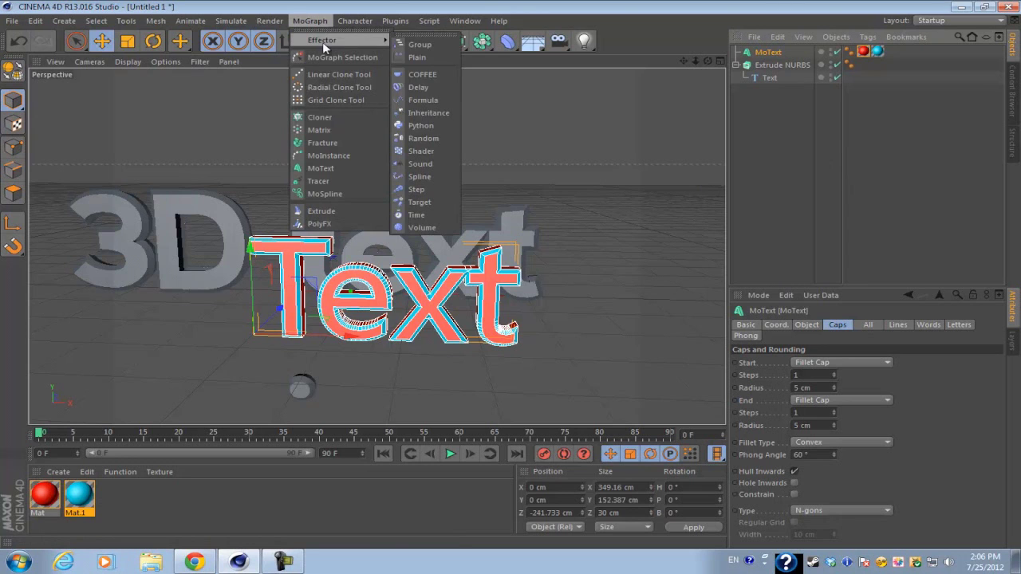
click(423, 138)
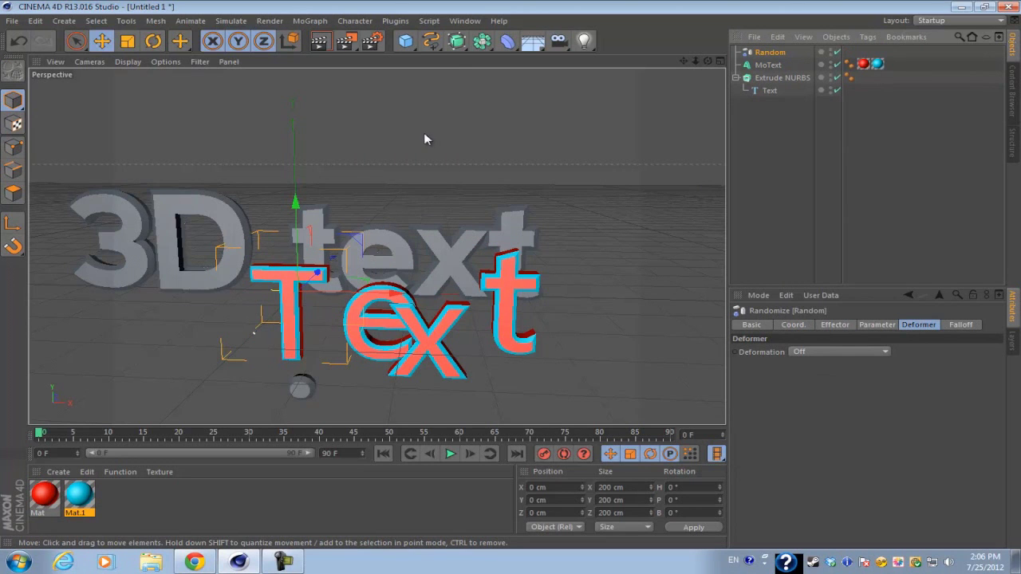
Compare the MoText object with the Random effector, and delete the Random effector.
click(769, 64)
click(770, 53)
click(769, 65)
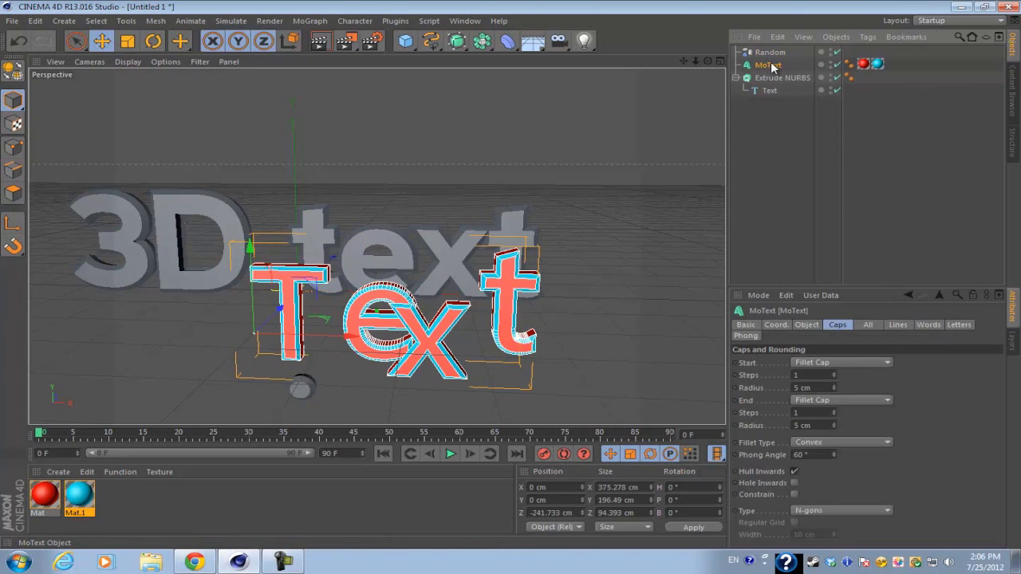
click(771, 53)
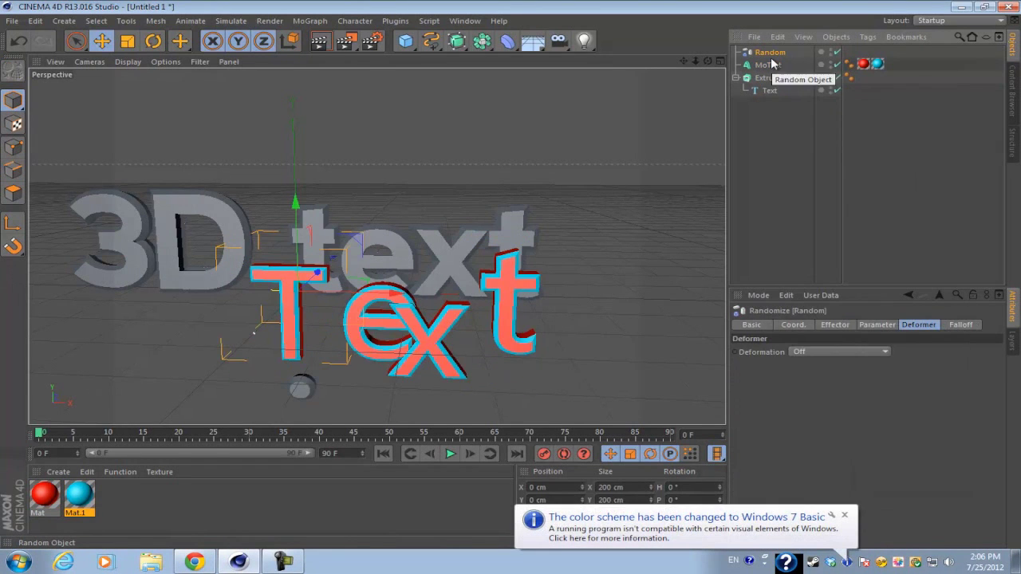
key(Delete)
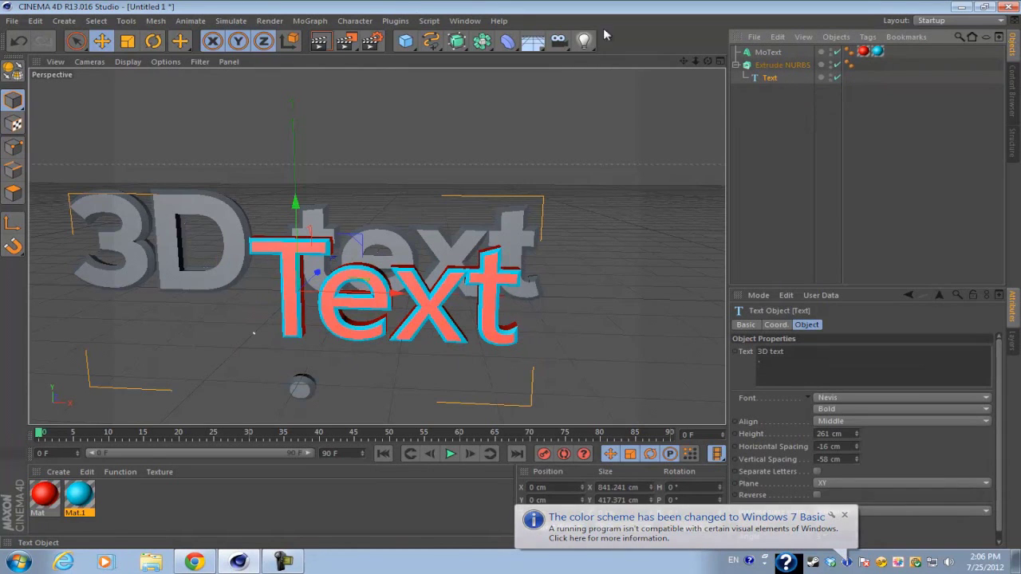
Add a Random effector with the Text spline as the active object, and reselect the spline to check its properties.
click(317, 21)
mouse_move(343, 40)
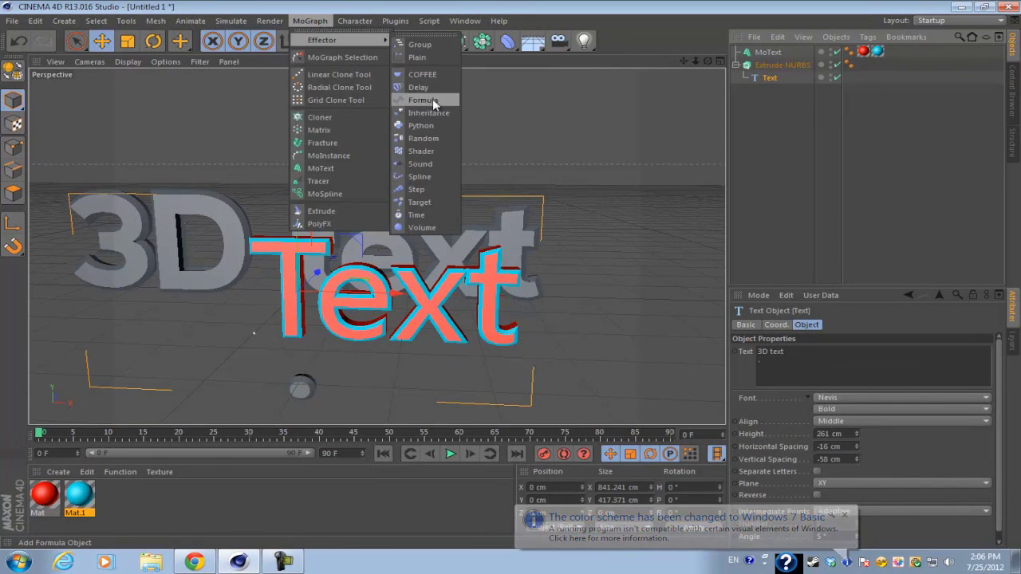
click(424, 139)
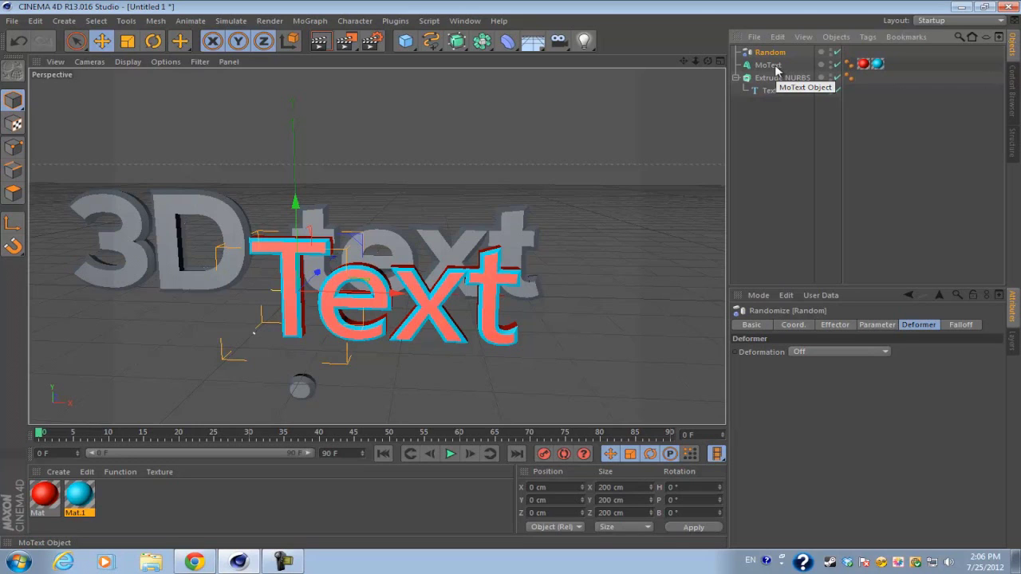
click(771, 90)
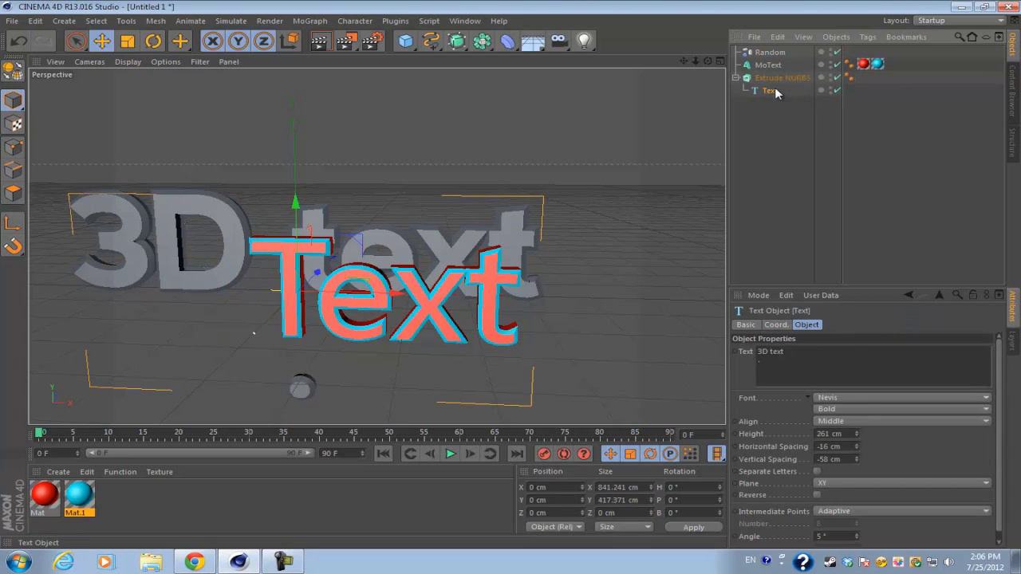